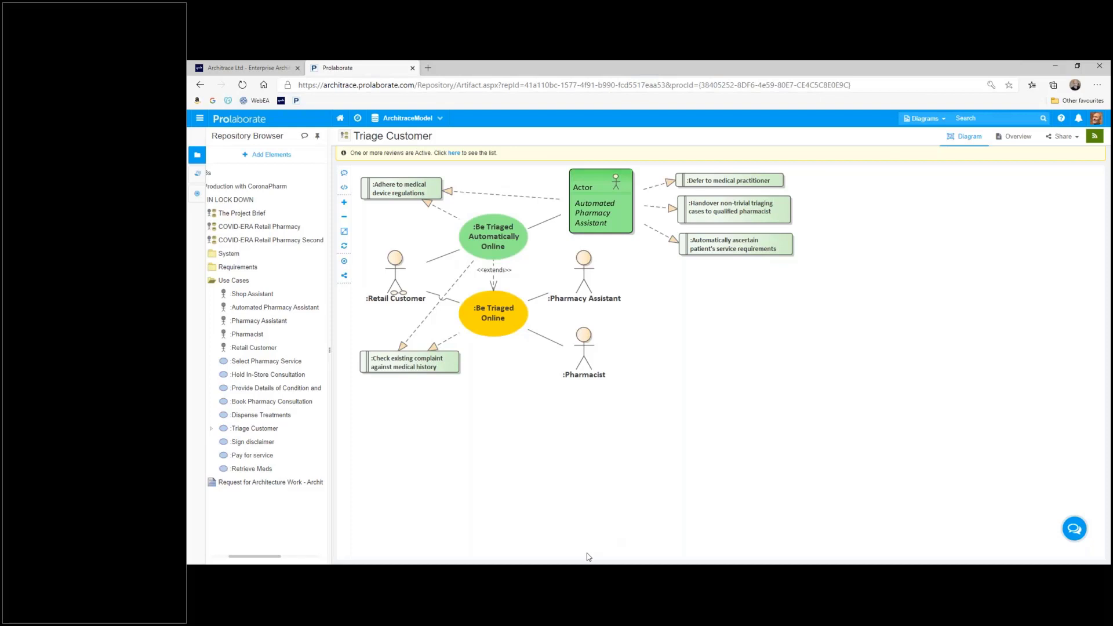
Switch to Enterprise Architect and open the pinned 3.2 Architrace EA Model.
left_click(1057, 67)
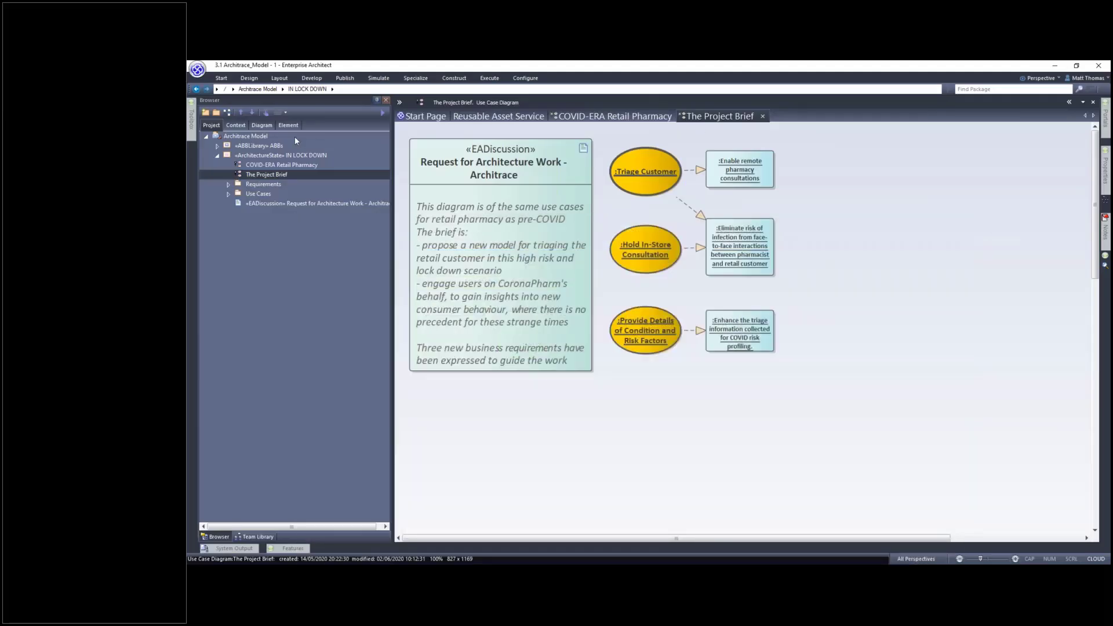
left_click(197, 70)
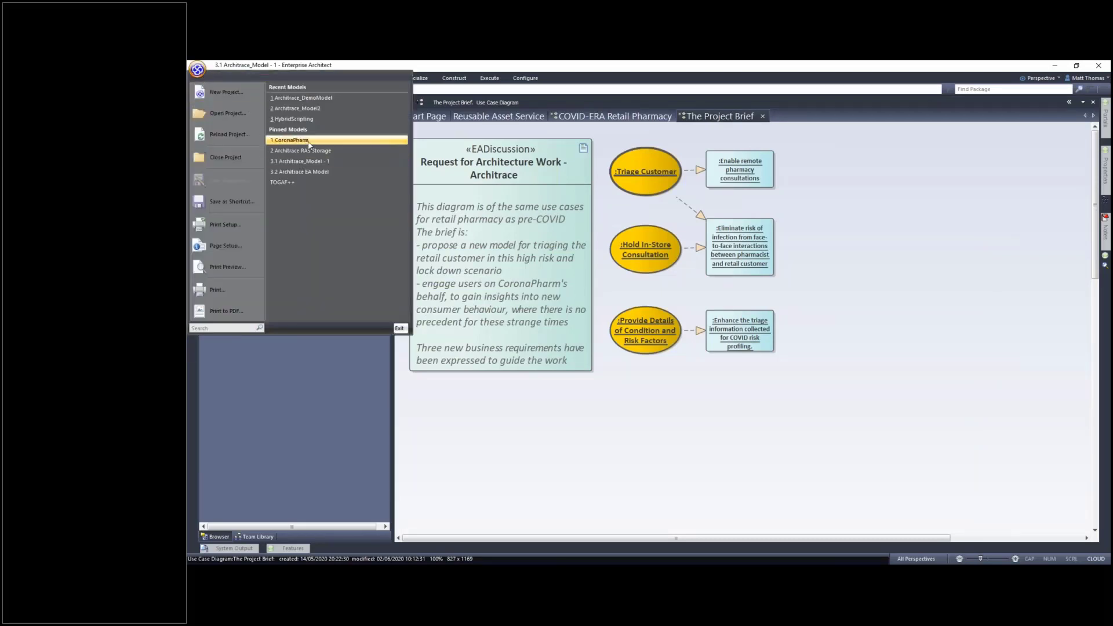
left_click(340, 173)
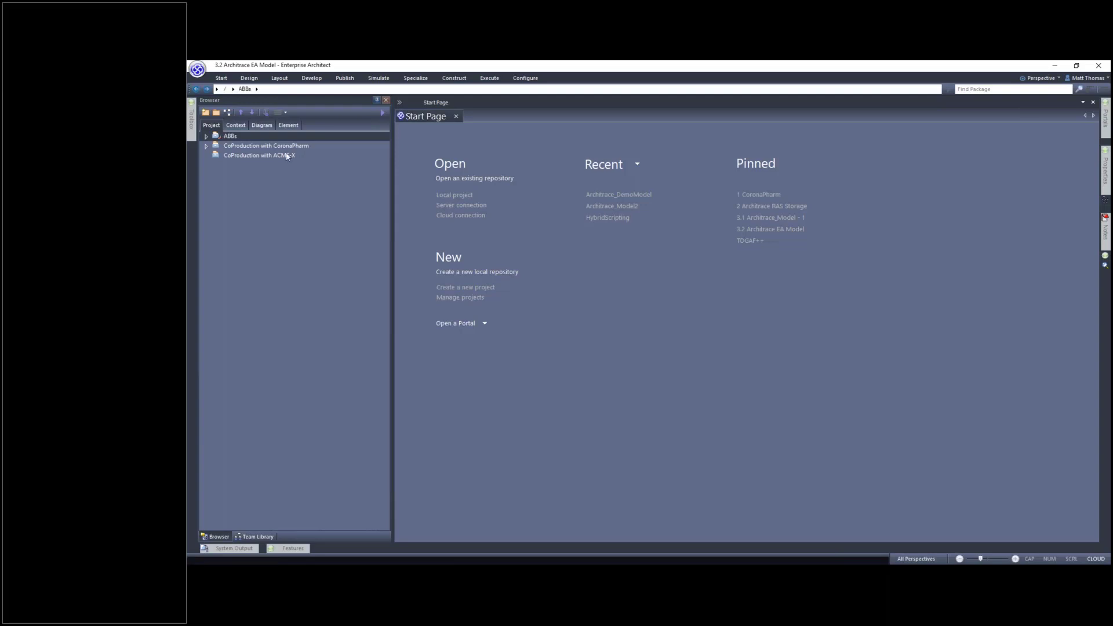
Open the Reusable Asset Service and connect to the RAS_Storage registry on the RasRepo cloud model.
left_click(353, 80)
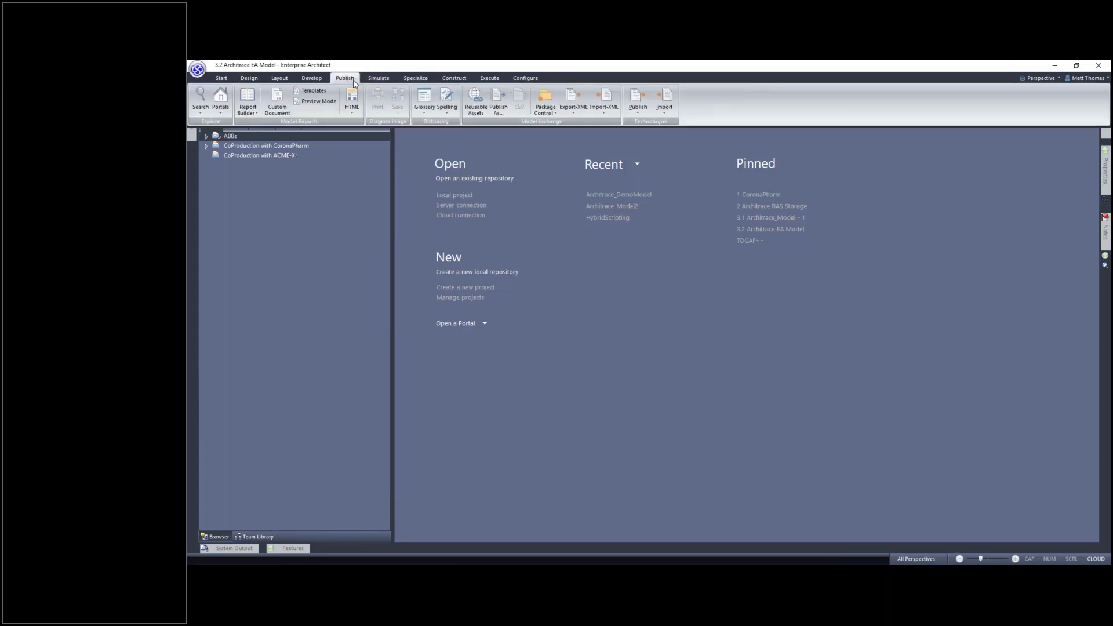
left_click(474, 105)
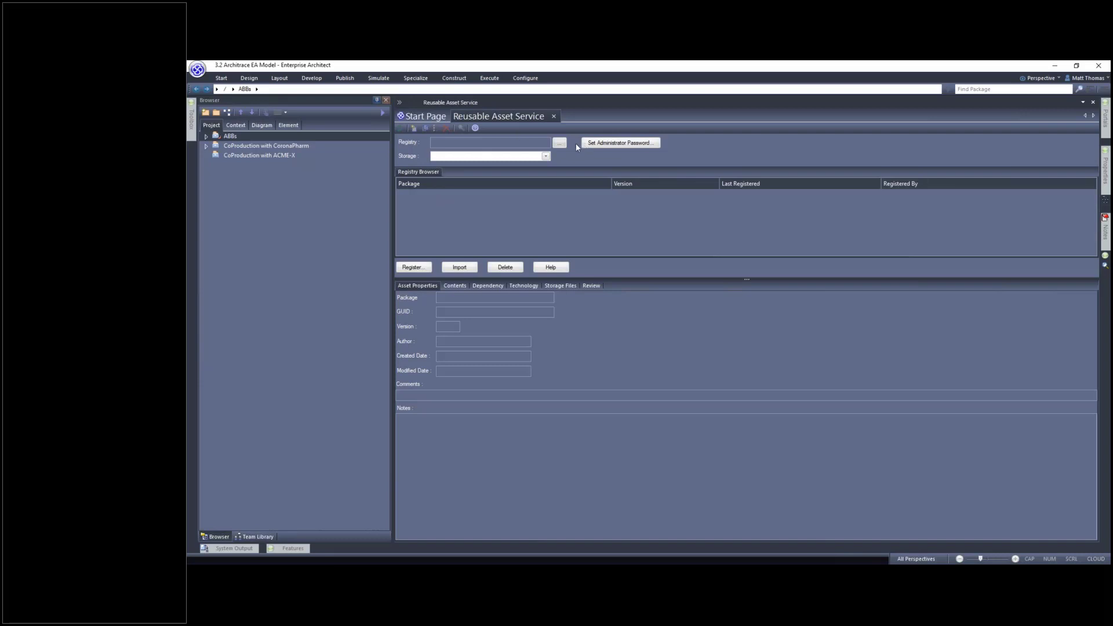
left_click(560, 143)
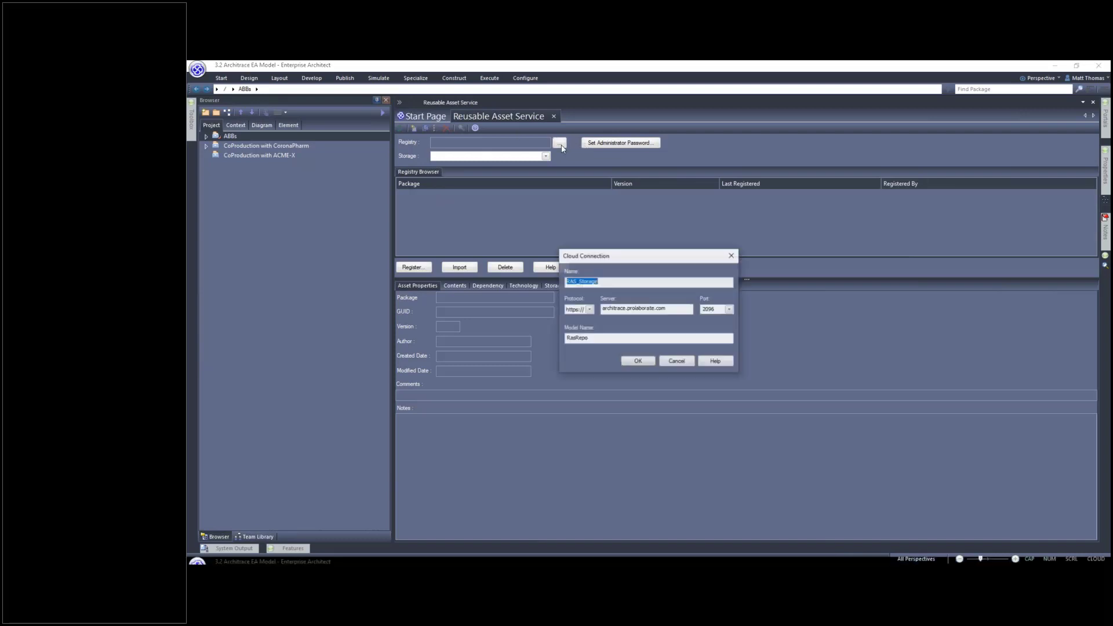
left_click(638, 361)
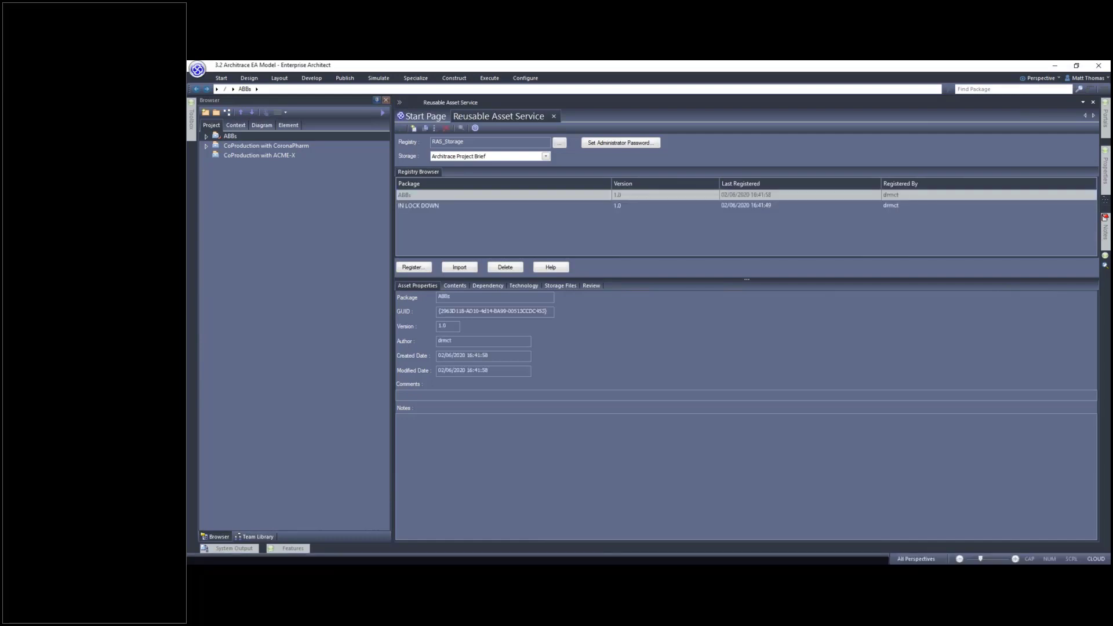
Start a new Draft storage named Roundtrip with Model Package content, entering and confirming its complete-access password.
left_click(414, 128)
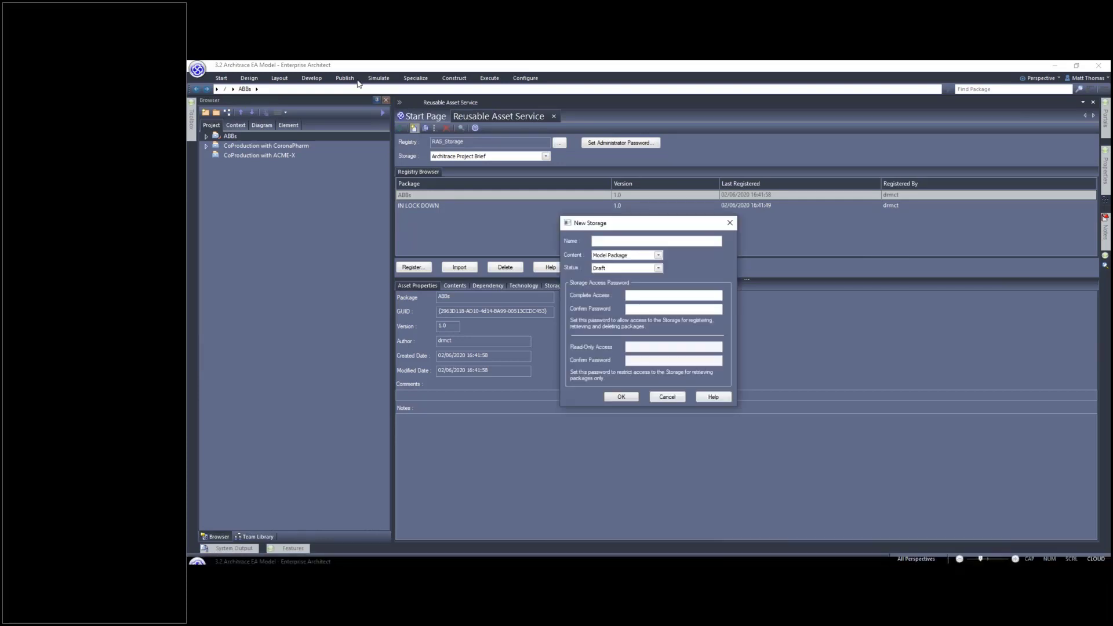
type("Roundtrip")
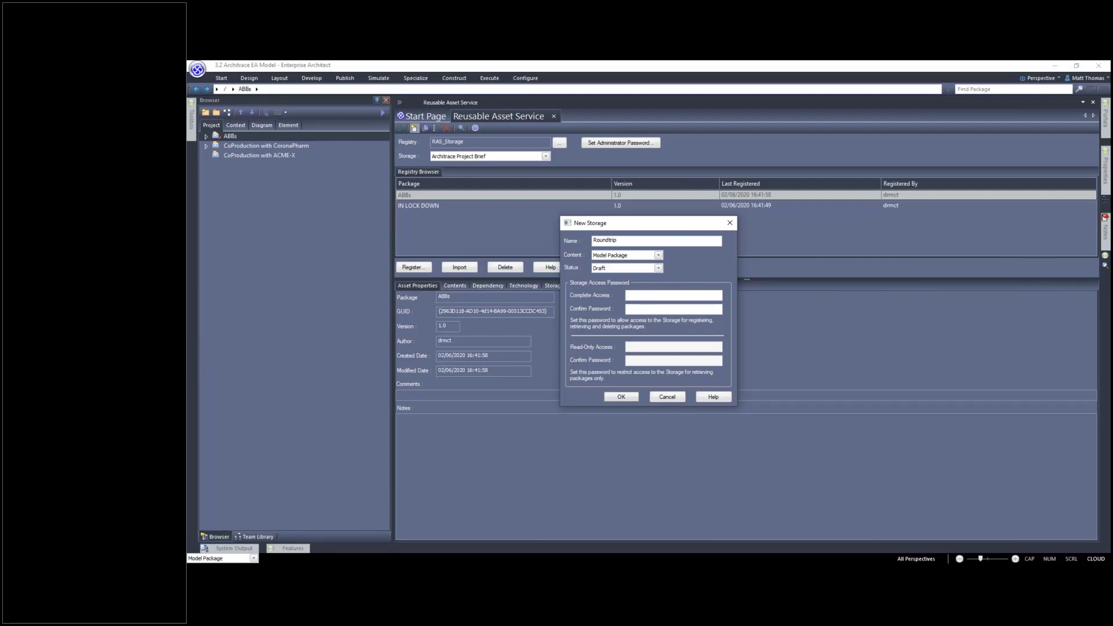
key("ctrl+v")
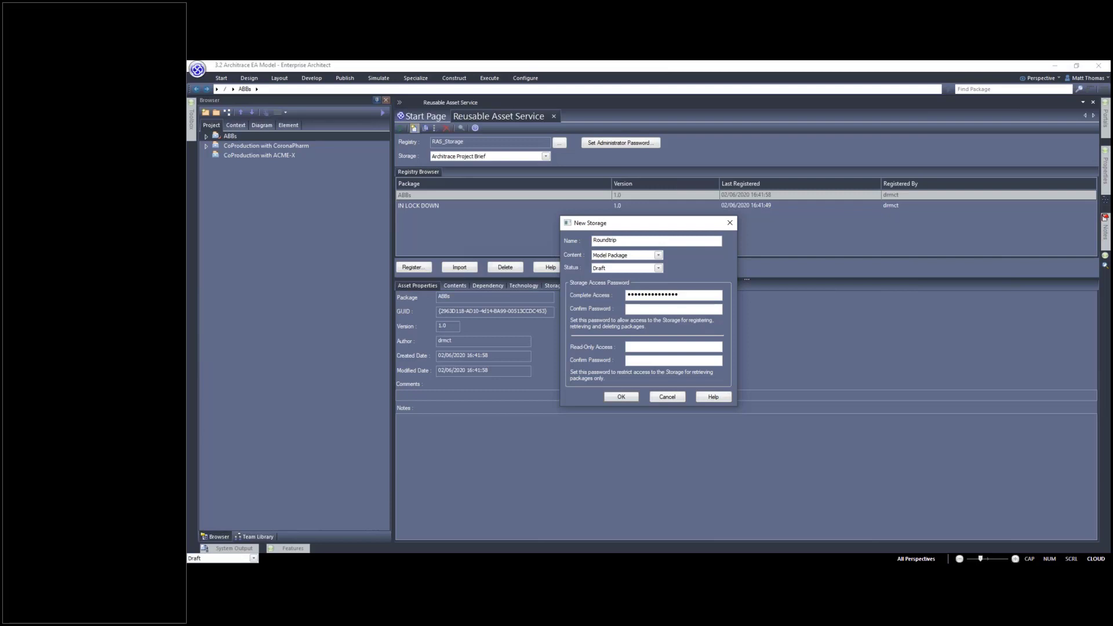
key("ctrl+v")
left_click(376, 75)
Enter and confirm the read-only access password and create the password-protected Roundtrip storage.
left_click(729, 364)
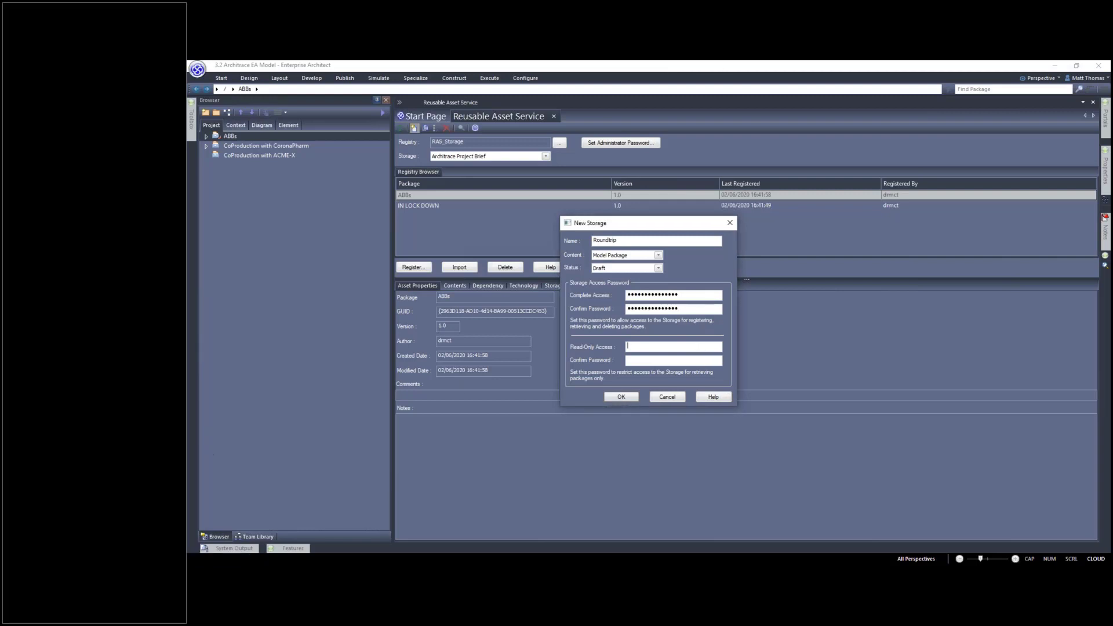
key("ctrl+v")
left_click(673, 360)
key("ctrl+v")
left_click(626, 399)
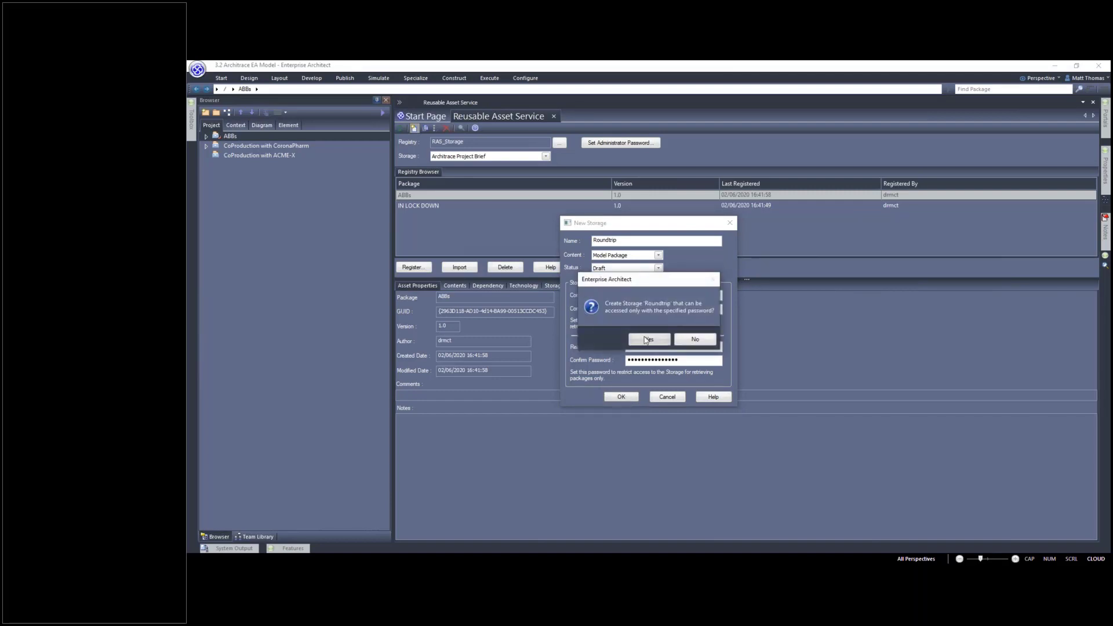
left_click(648, 341)
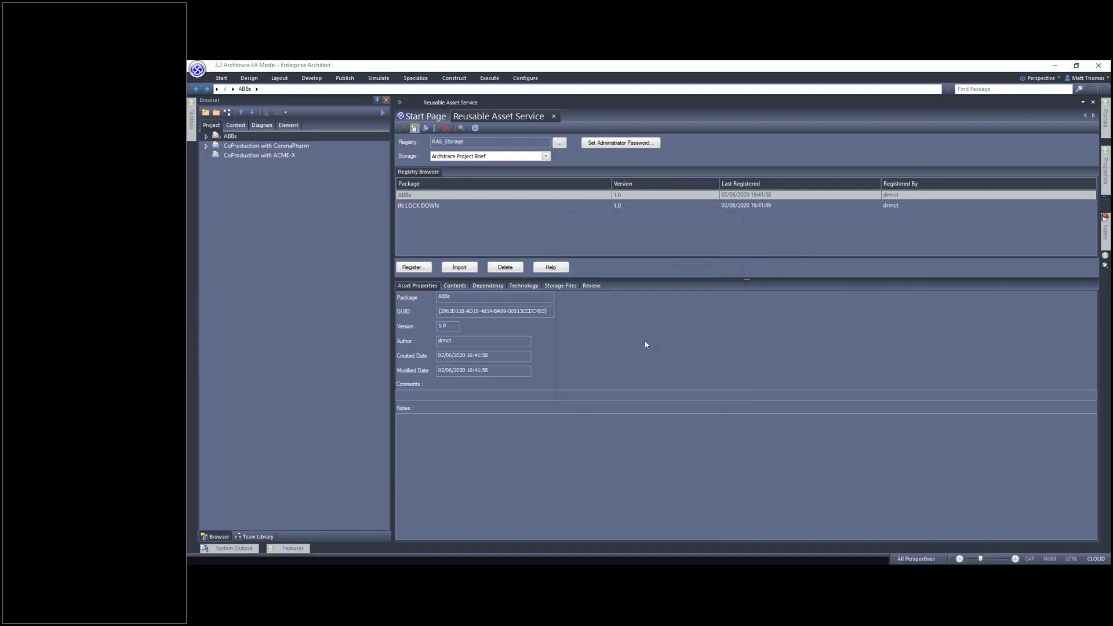
left_click(667, 340)
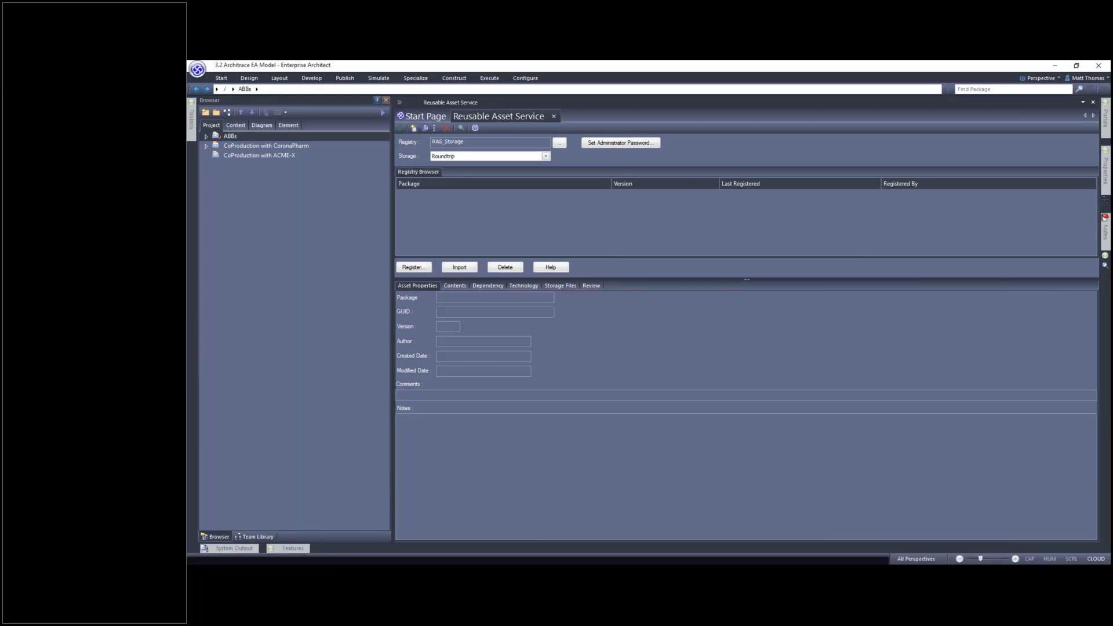
Expand the CoProduction with CoronaPharm model and examine the COVID-ERA Retail Pharmacy diagram and its linked project brief.
left_click(205, 146)
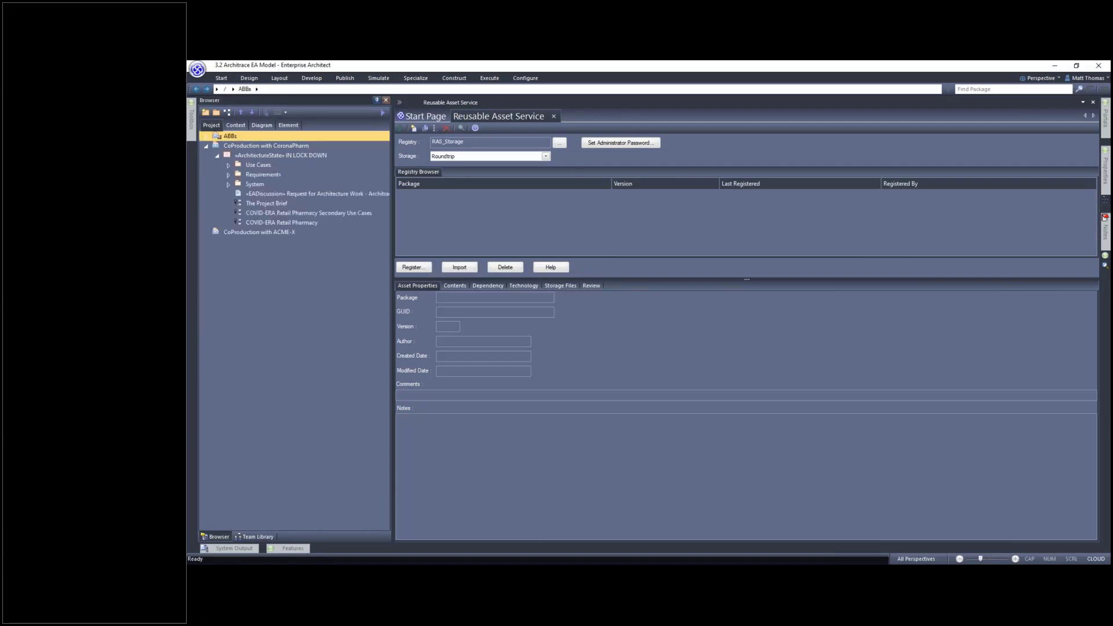
left_click(305, 154)
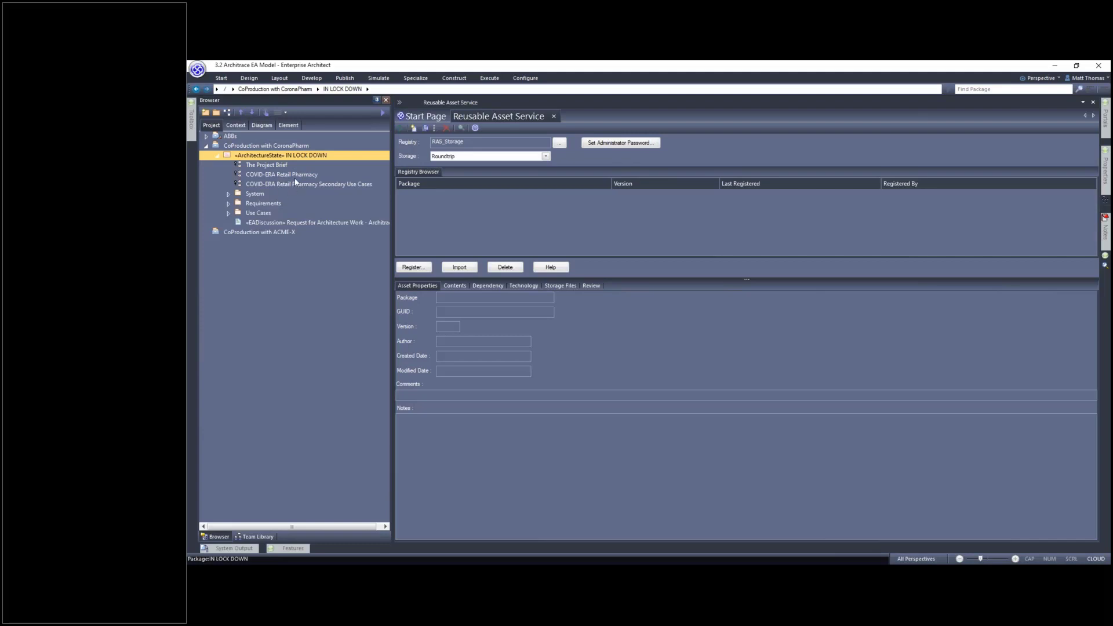
double_click(299, 174)
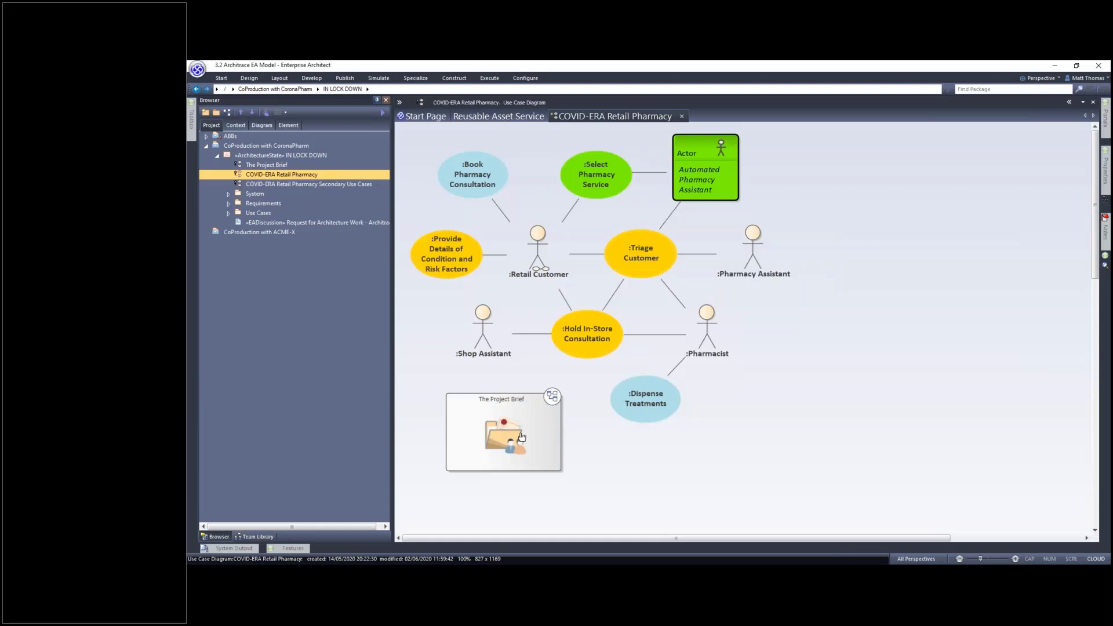
left_click(522, 437)
double_click(511, 431)
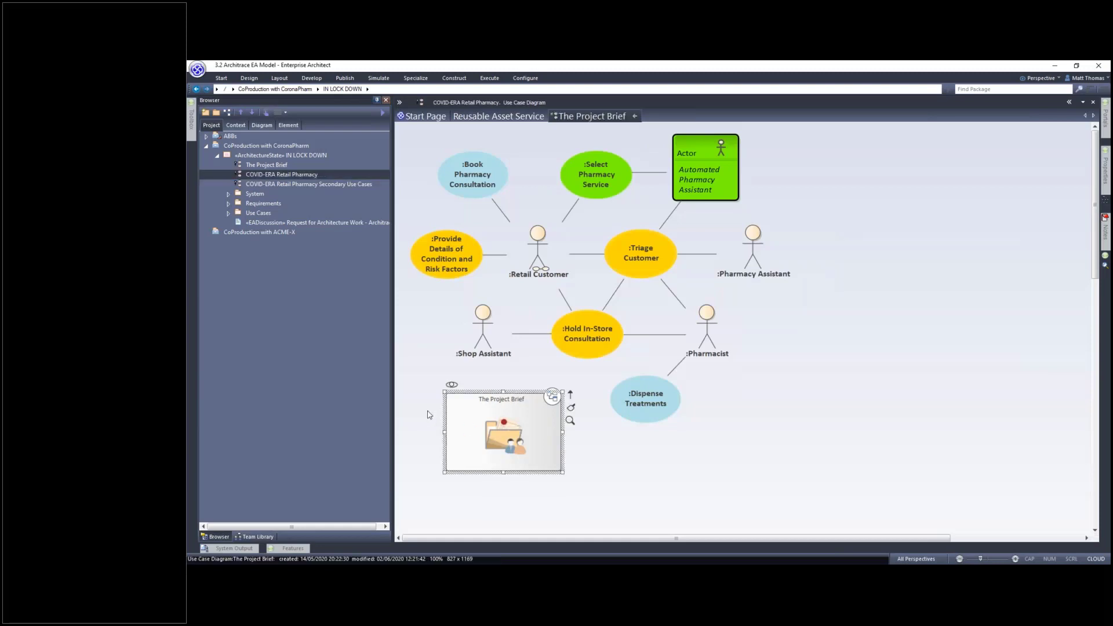
left_click(635, 116)
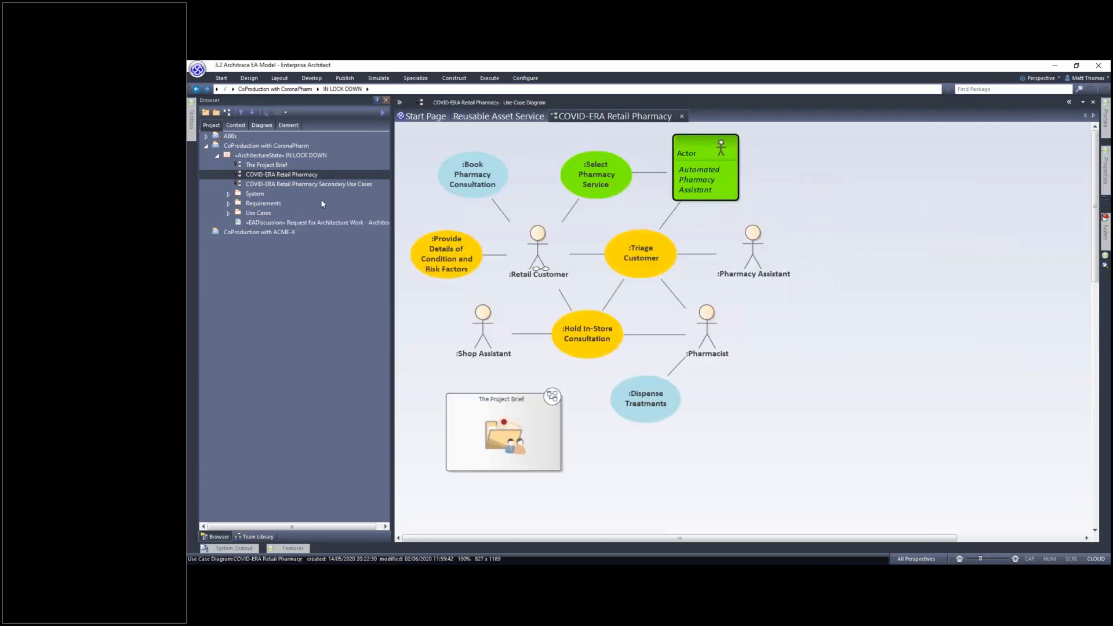
Start registering the IN LOCK DOWN package in the Roundtrip storage, accepting the ABBs library as its needed package.
left_click(311, 155)
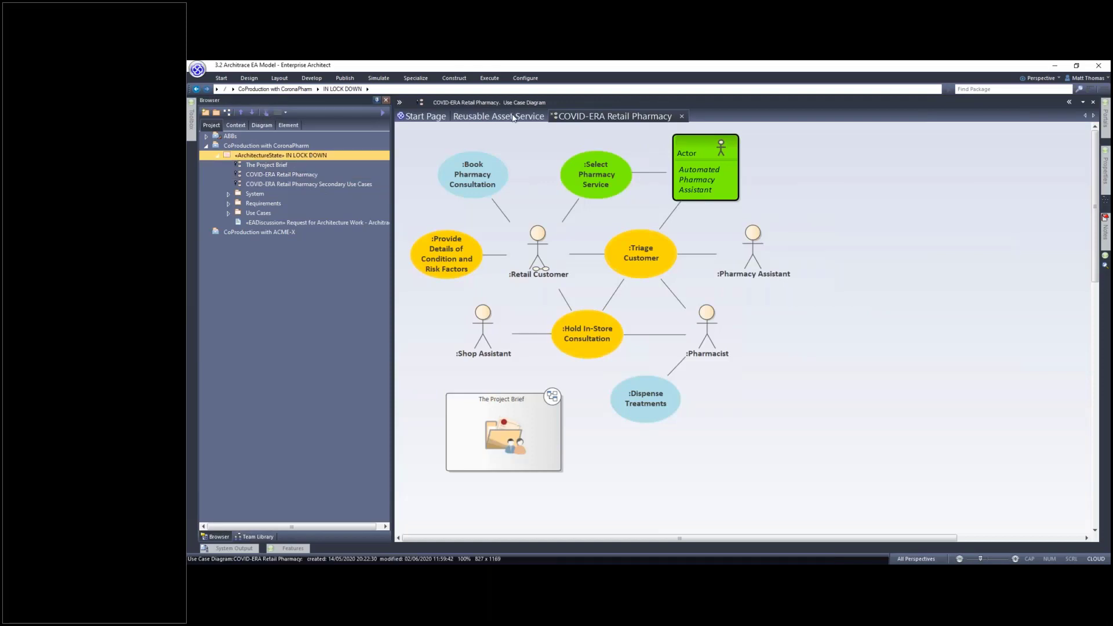
left_click(513, 117)
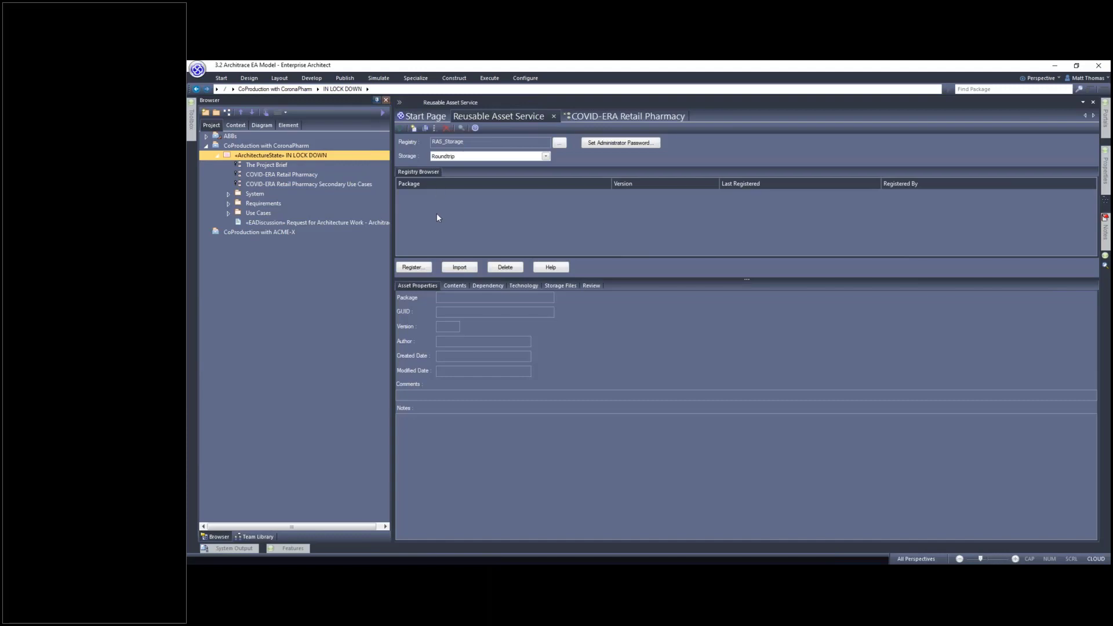
left_click(423, 268)
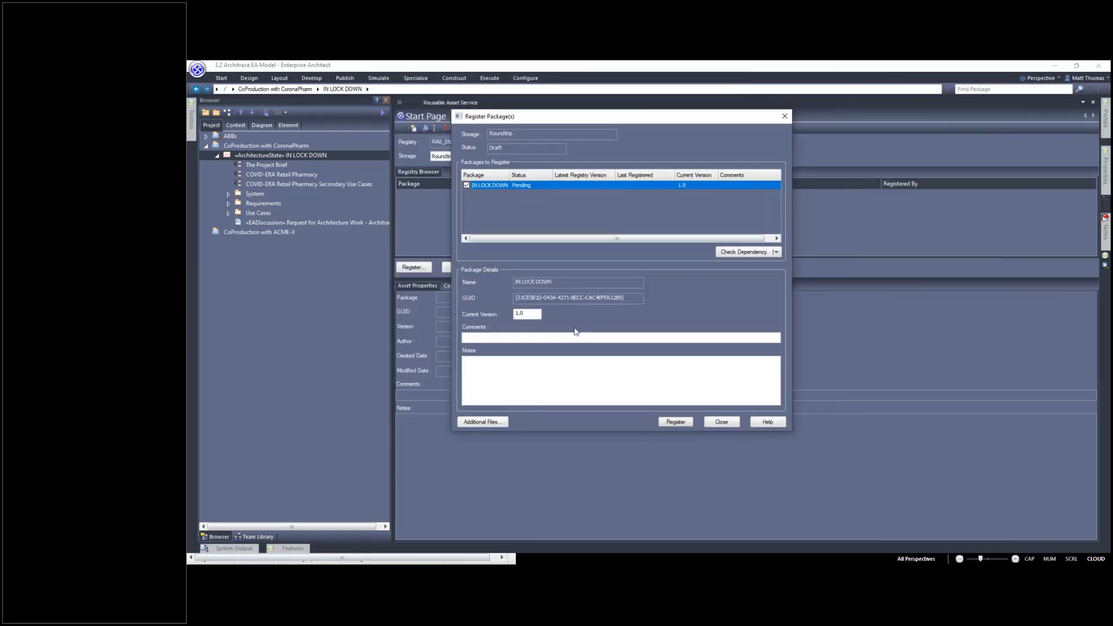
left_click(676, 422)
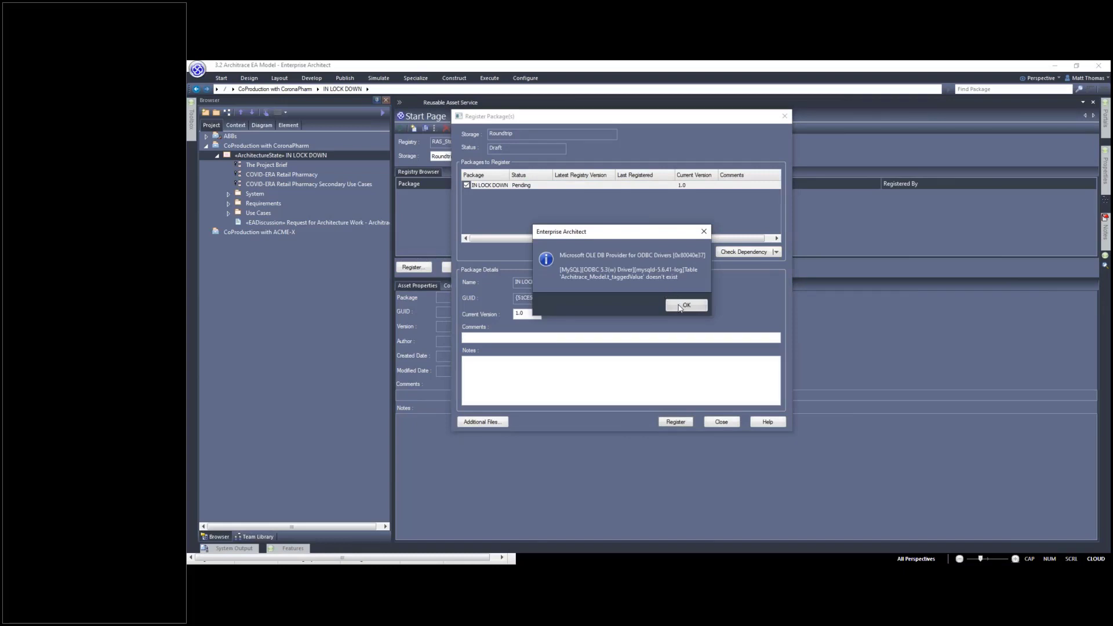
left_click(680, 307)
left_click(681, 307)
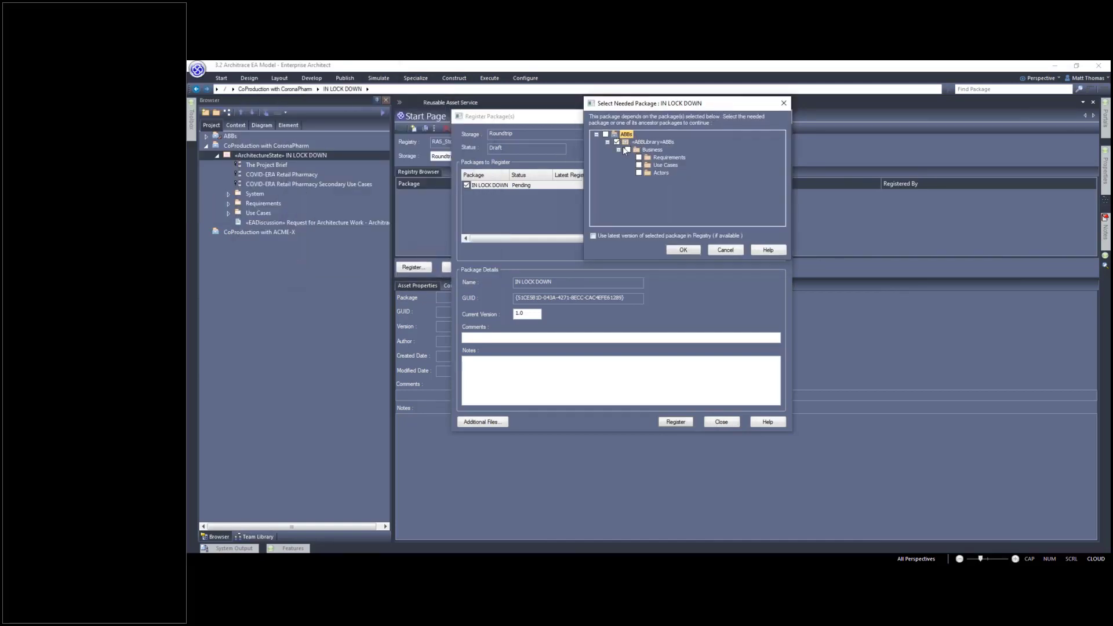
left_click(688, 248)
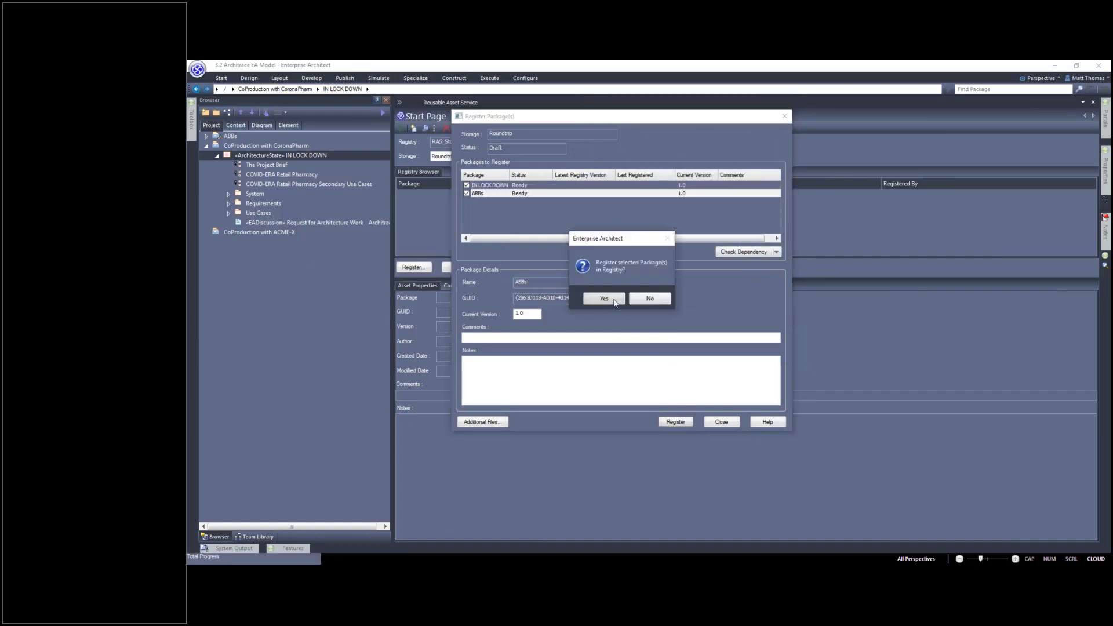
Exclude the ABBs package from the registration and register only IN LOCK DOWN at version 1.0.
left_click(650, 298)
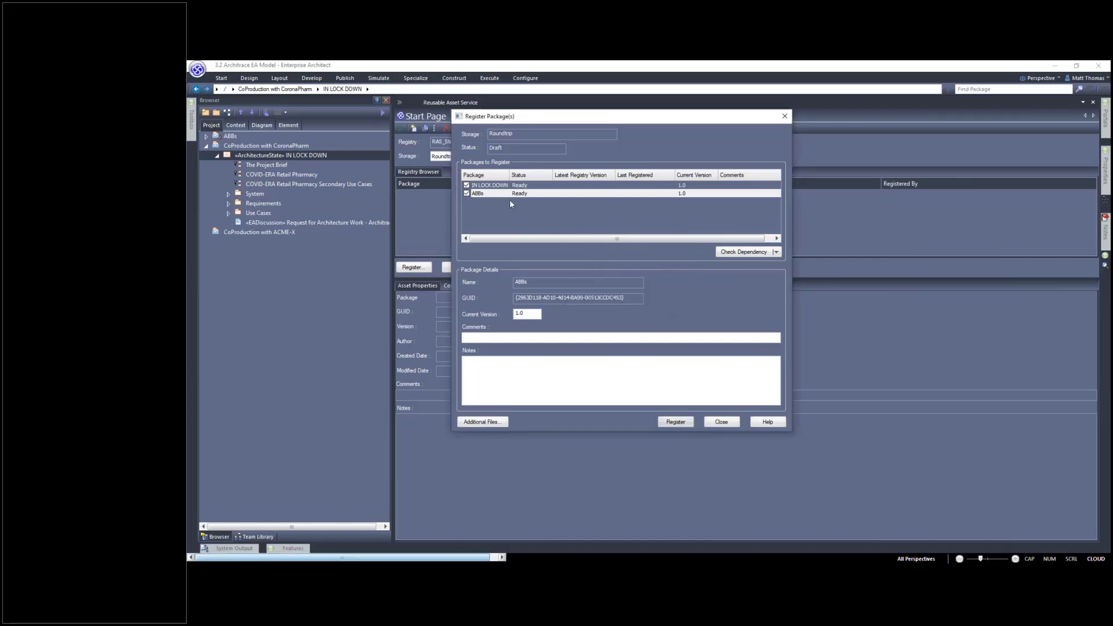
left_click(467, 194)
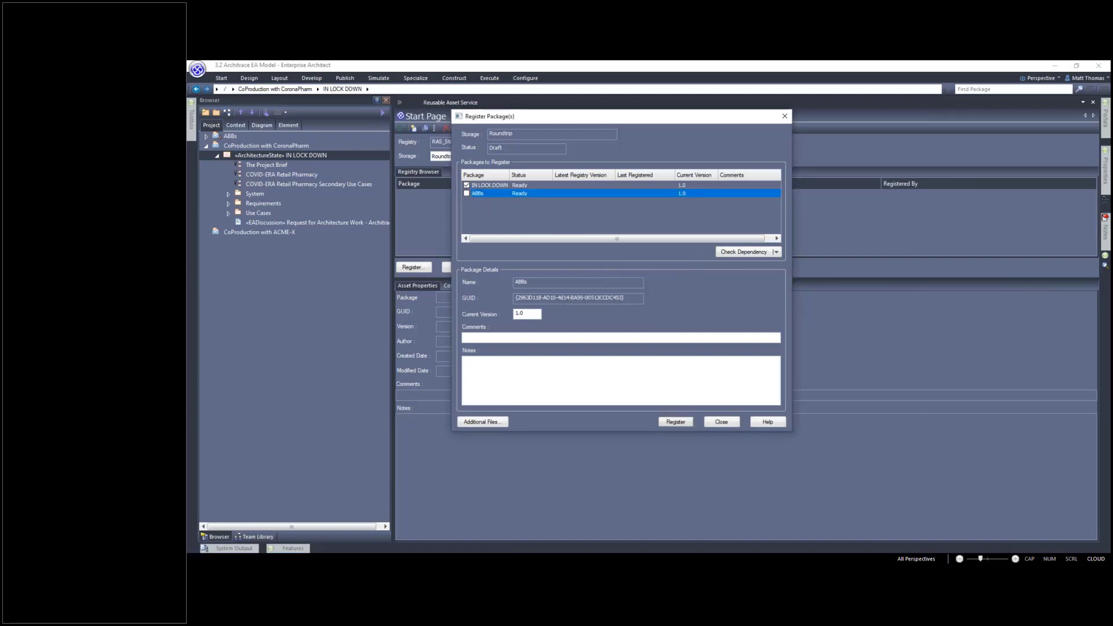
left_click(499, 186)
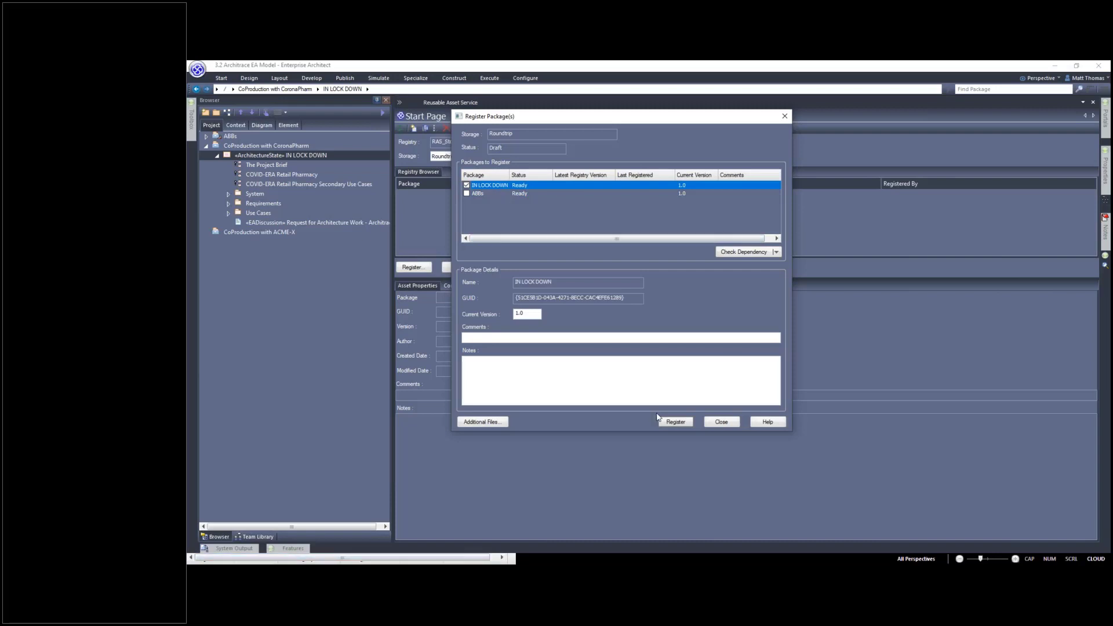
left_click(676, 423)
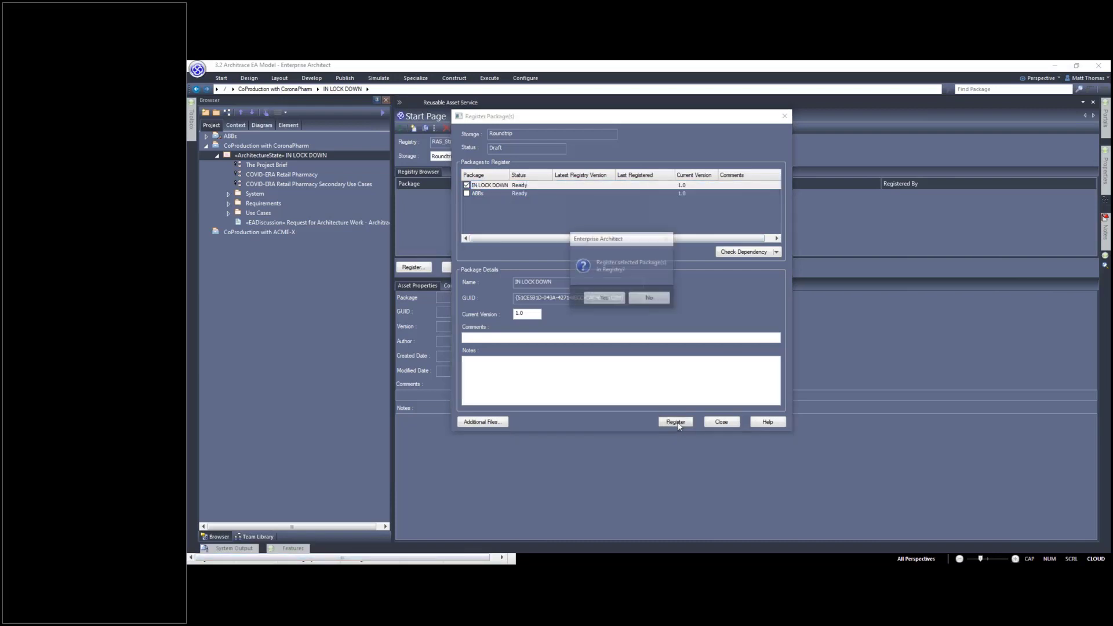
left_click(604, 299)
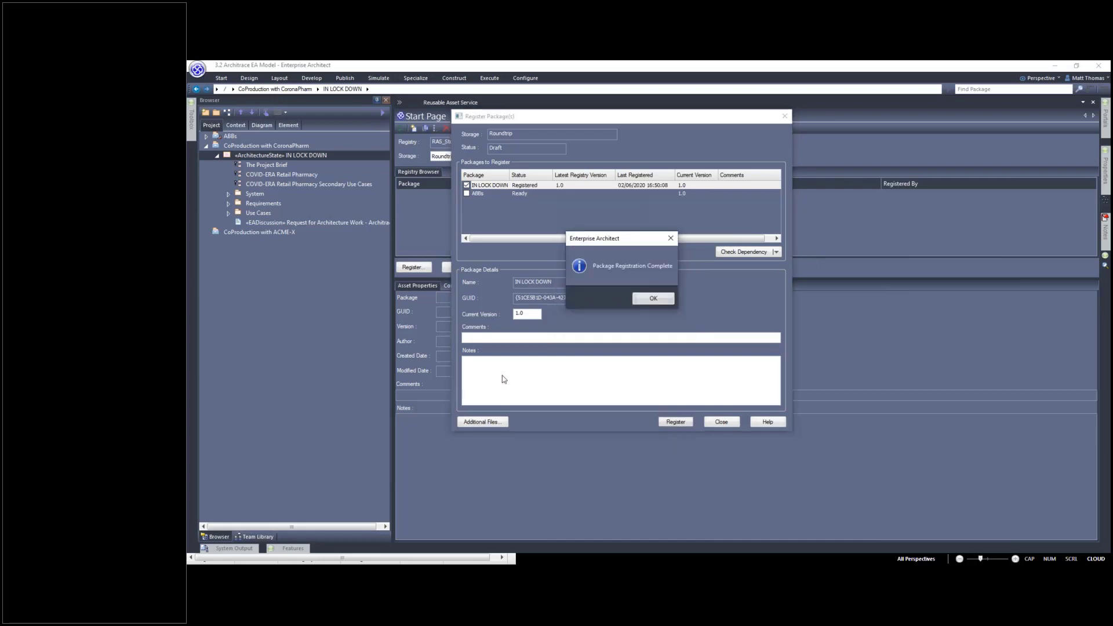
left_click(662, 298)
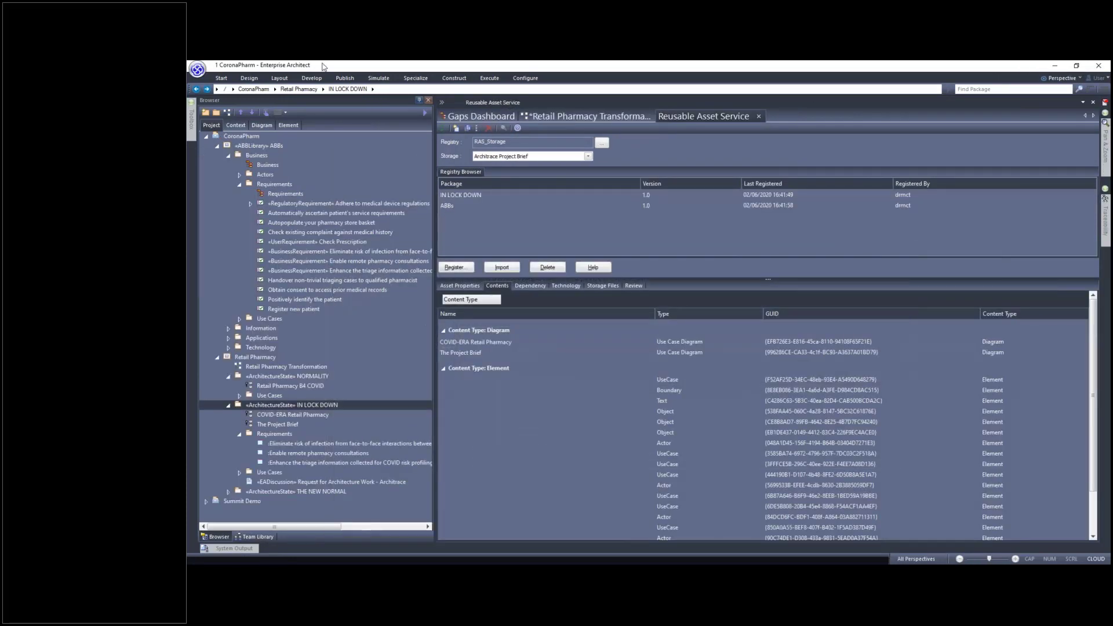
Collapse the NORMALITY and IN LOCK DOWN packages and load the Roundtrip storage to review the registered IN LOCK DOWN contents.
left_click(230, 405)
left_click(229, 377)
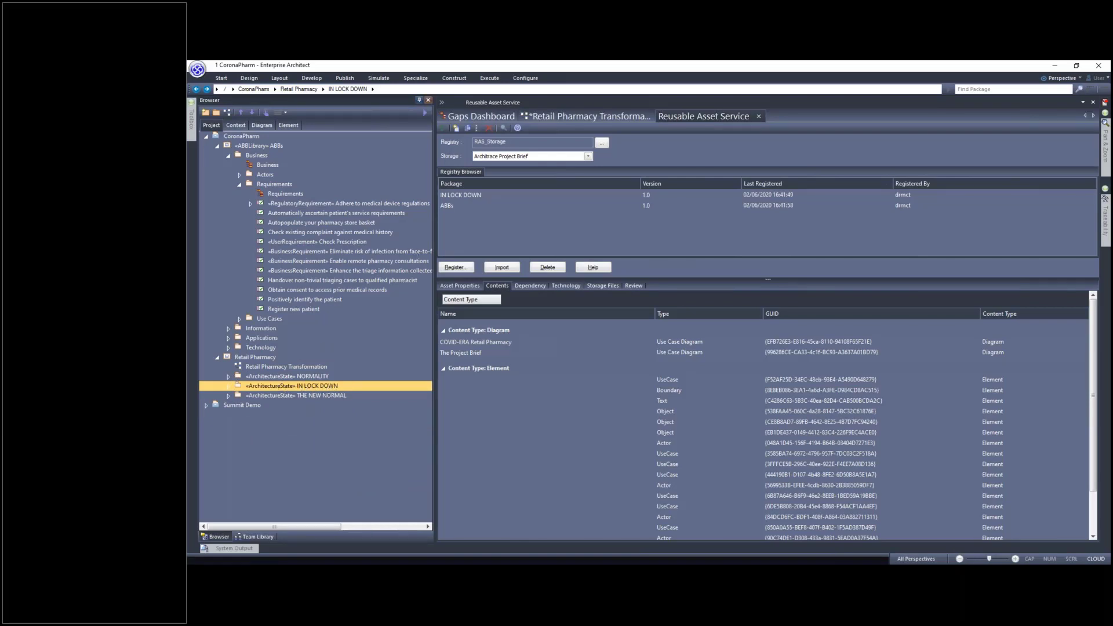
left_click(588, 156)
left_click(588, 156)
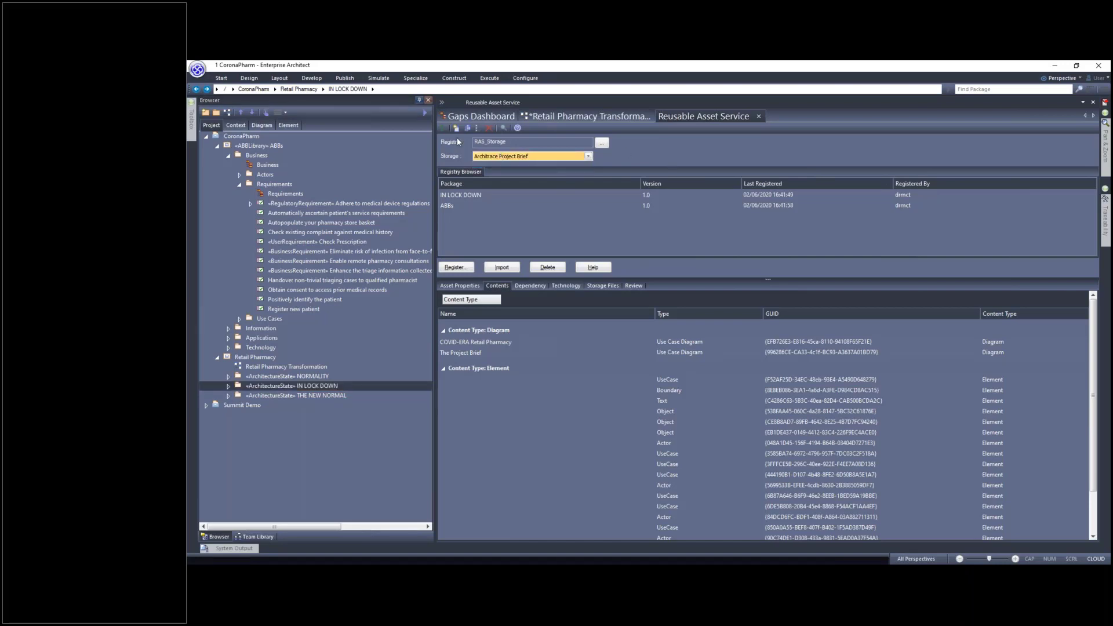
left_click(442, 128)
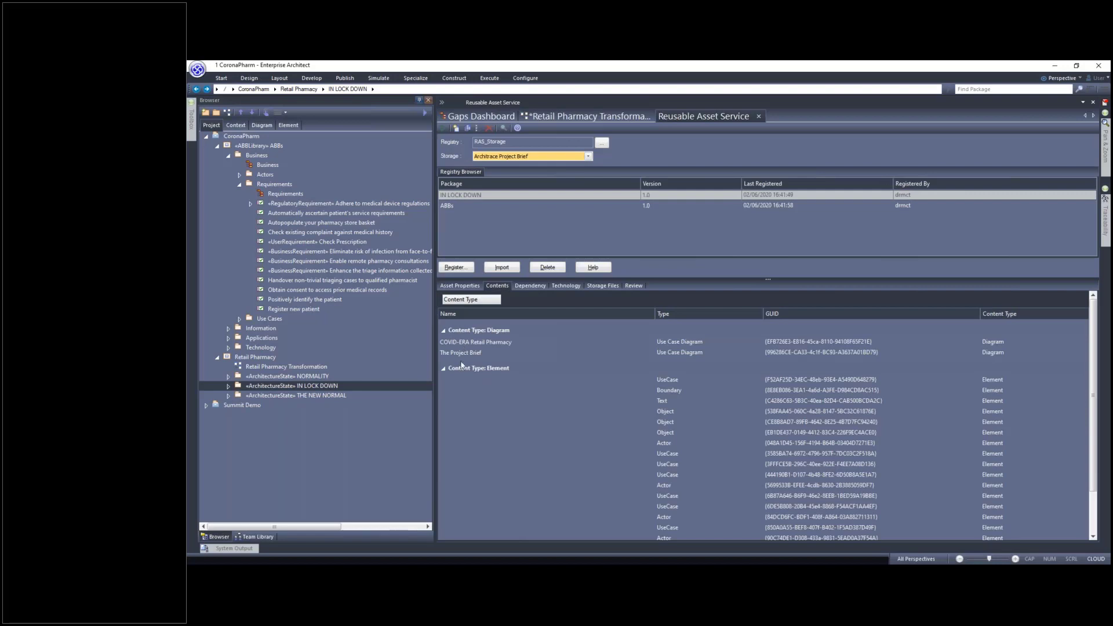
left_click(557, 155)
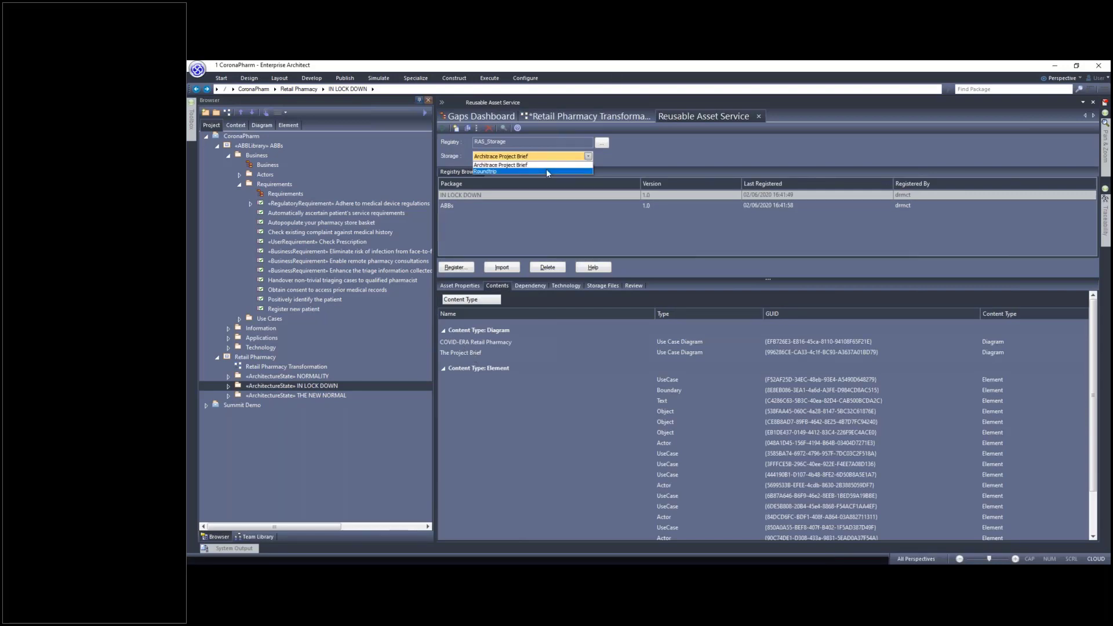
left_click(546, 170)
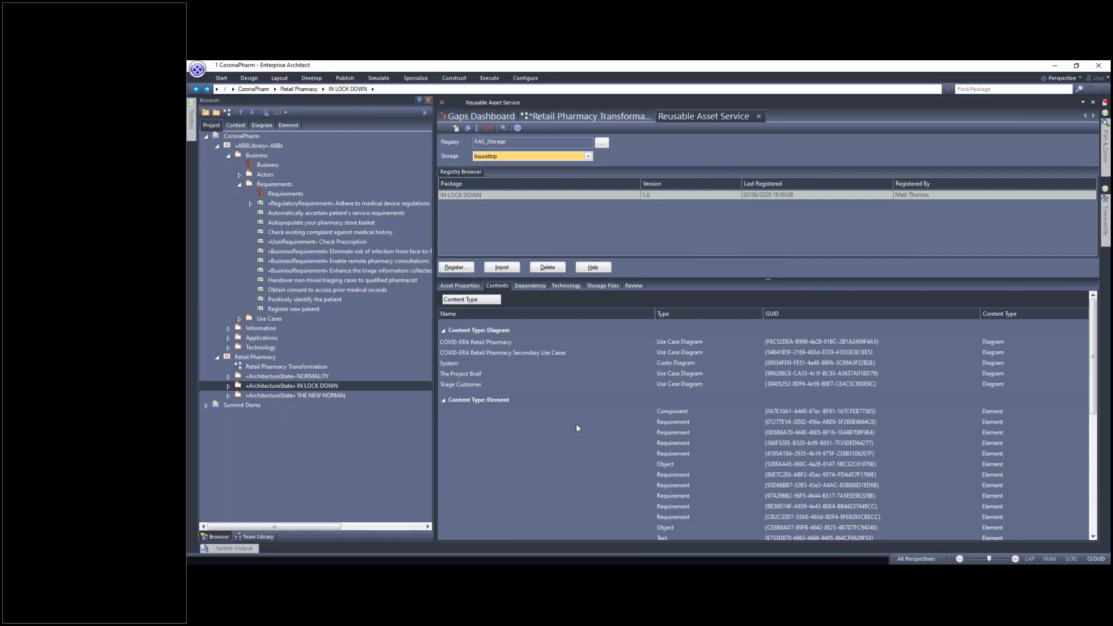
scroll(576, 428, "down", 10)
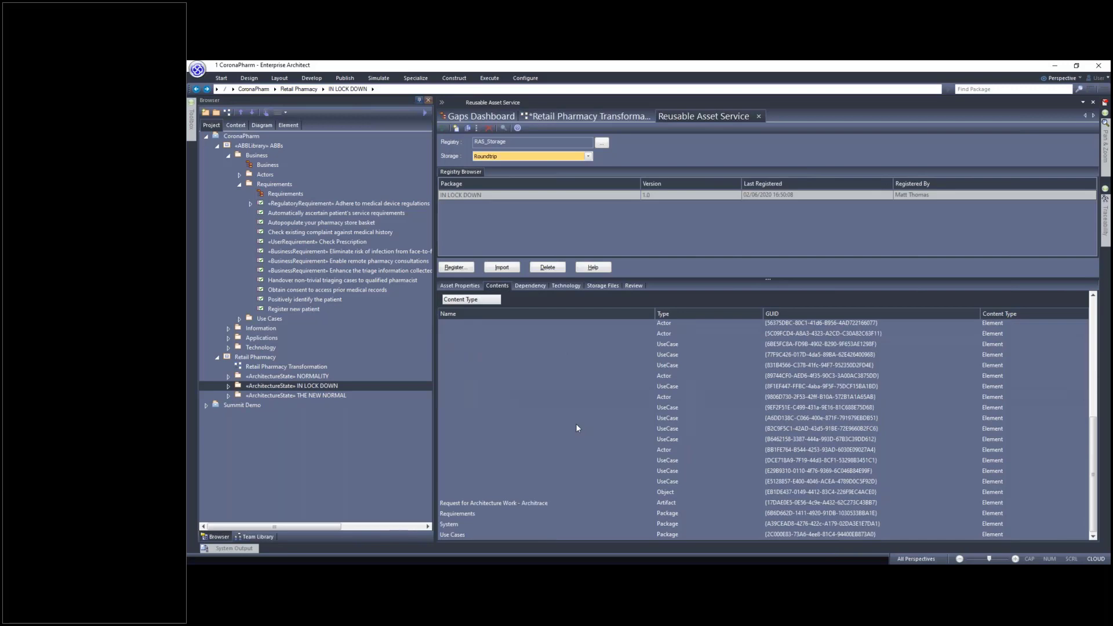
scroll(577, 428, "up", 10)
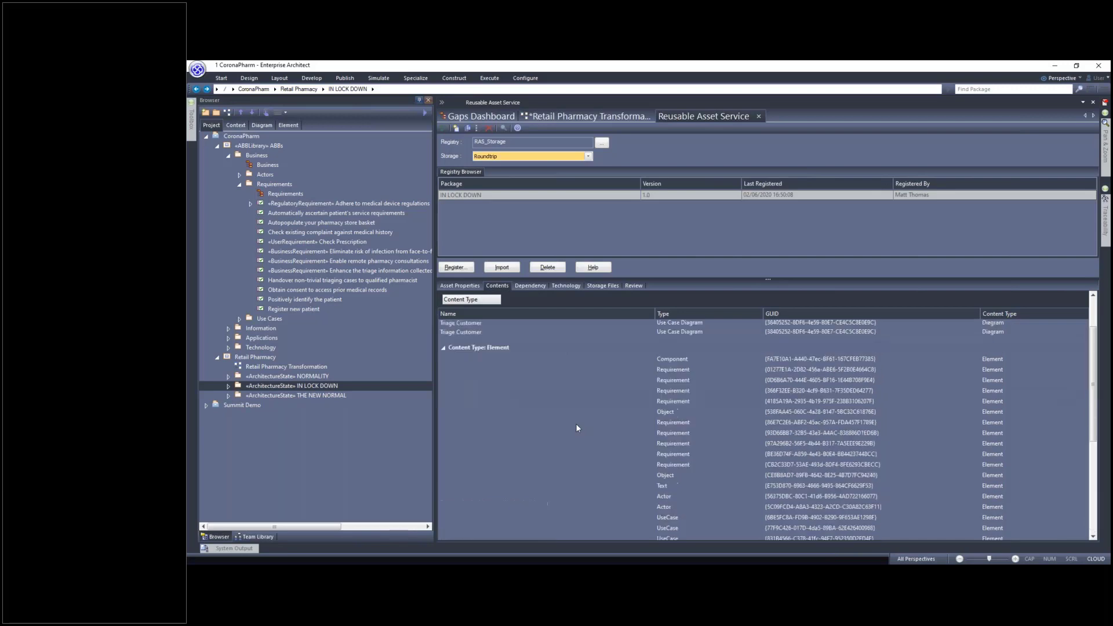
Import only the IN LOCK DOWN package, without its dependents, from the Roundtrip storage into the CoronaPharm model.
left_click(516, 269)
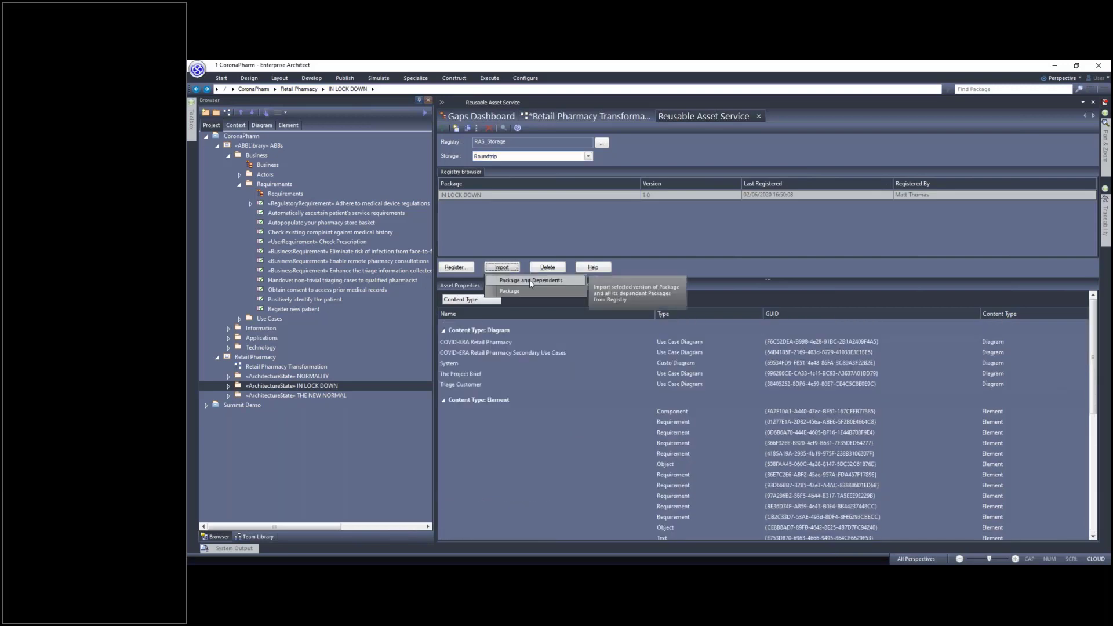
left_click(525, 291)
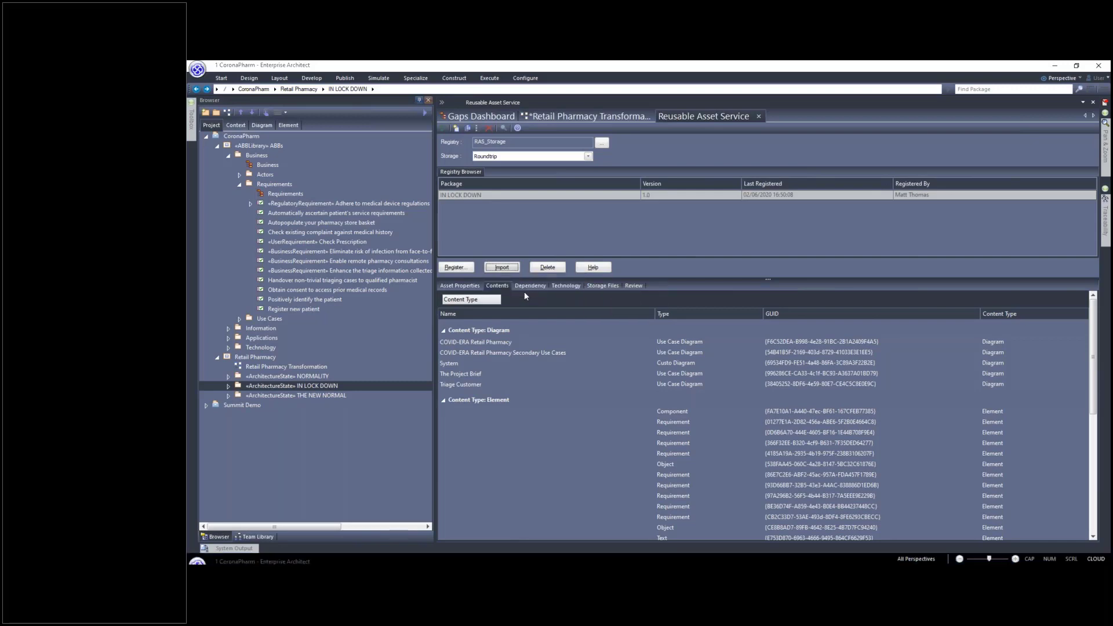
left_click(672, 343)
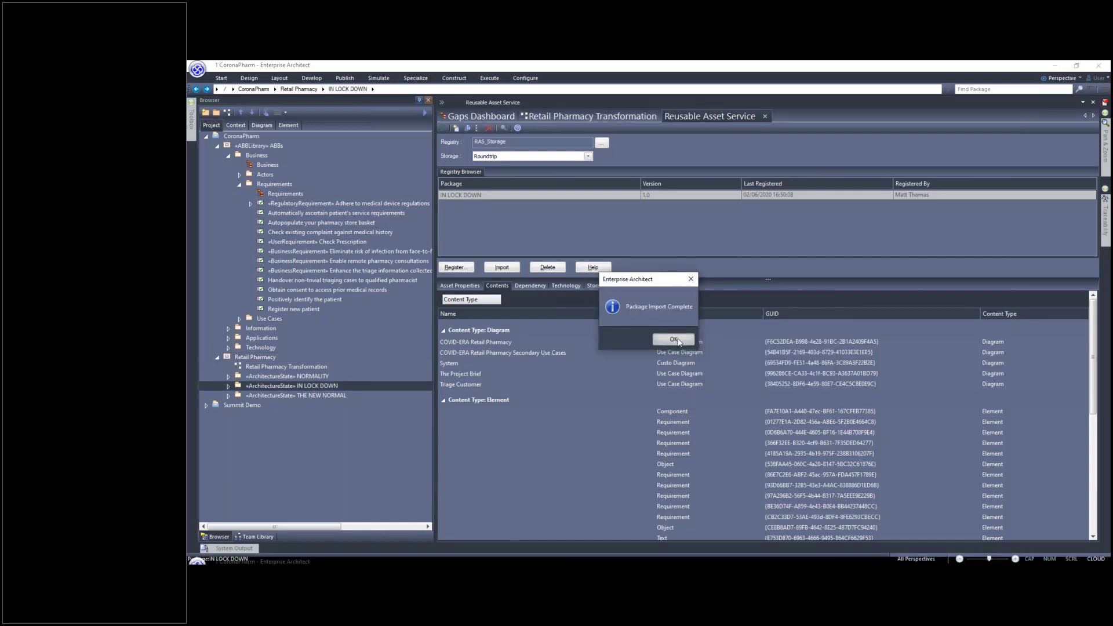
left_click(674, 339)
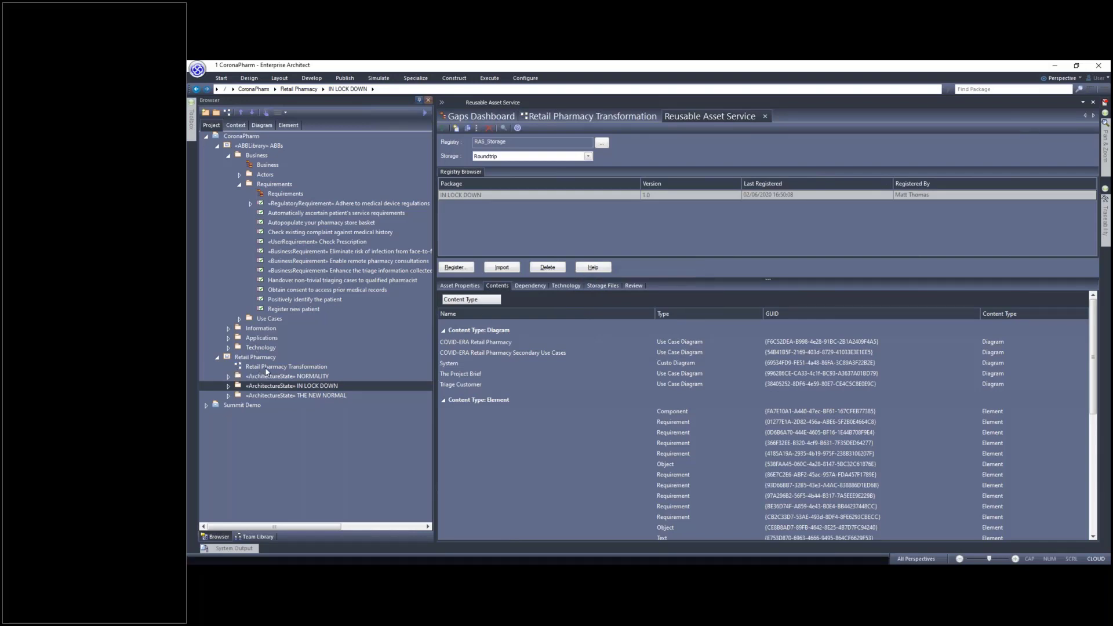
Add an ASM PriorState dependency from IN LOCK DOWN to NORMALITY in the Retail Pharmacy Transformation diagram.
left_click(540, 117)
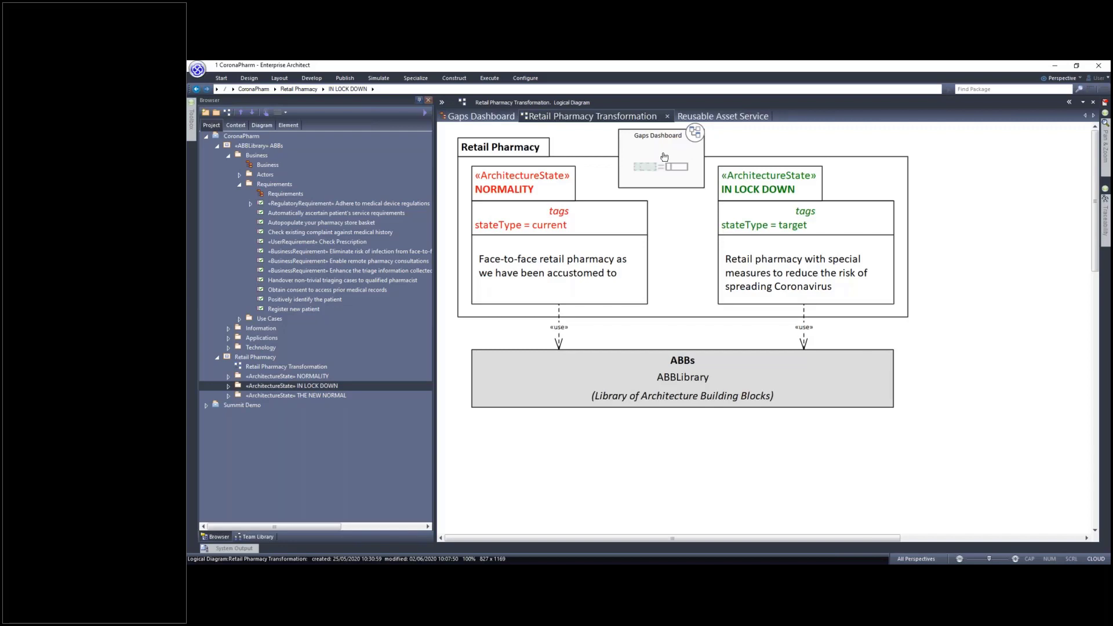
left_click(756, 240)
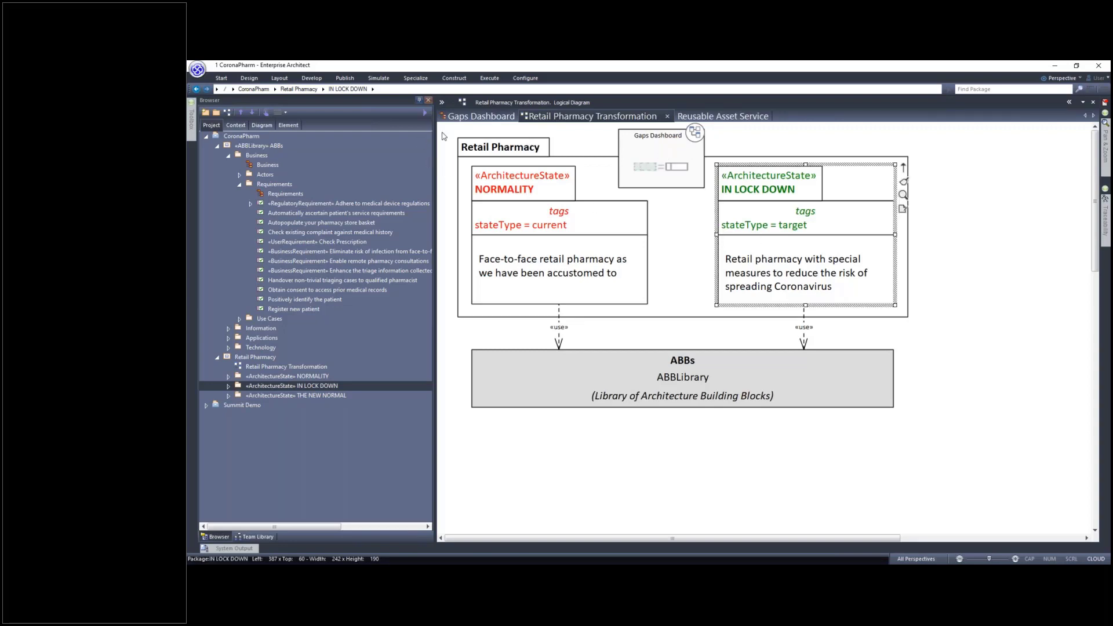
left_click(443, 104)
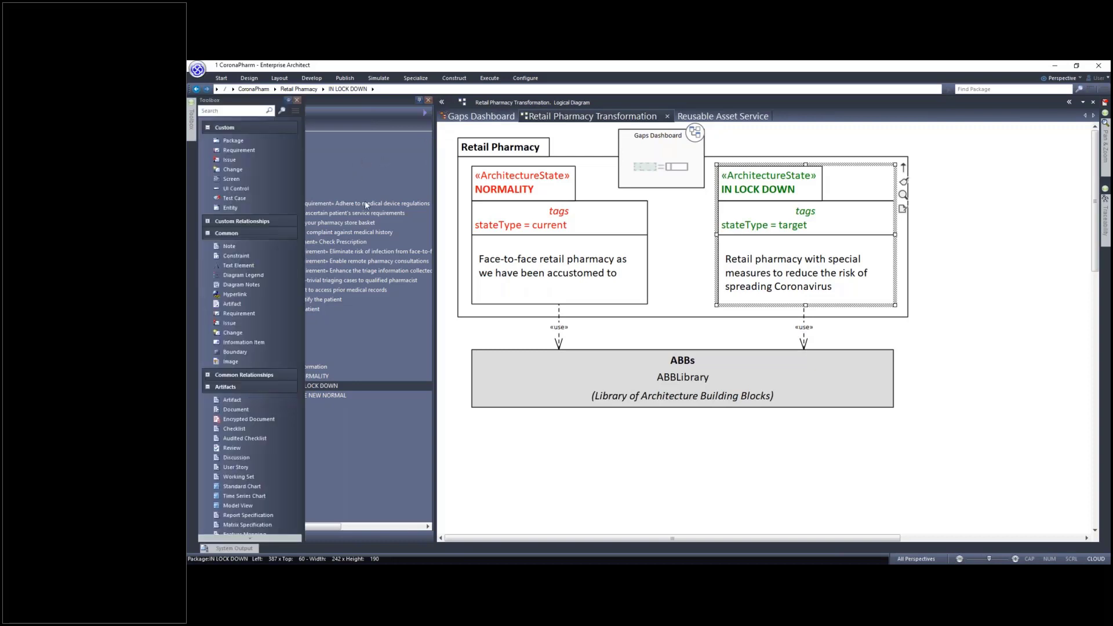
left_click(294, 114)
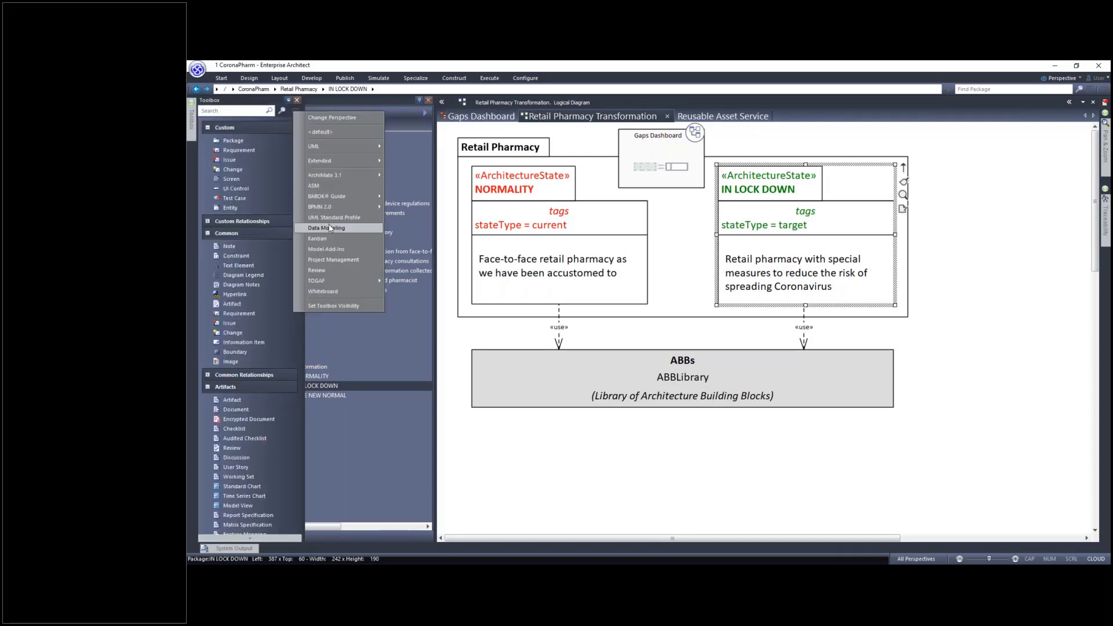
left_click(350, 186)
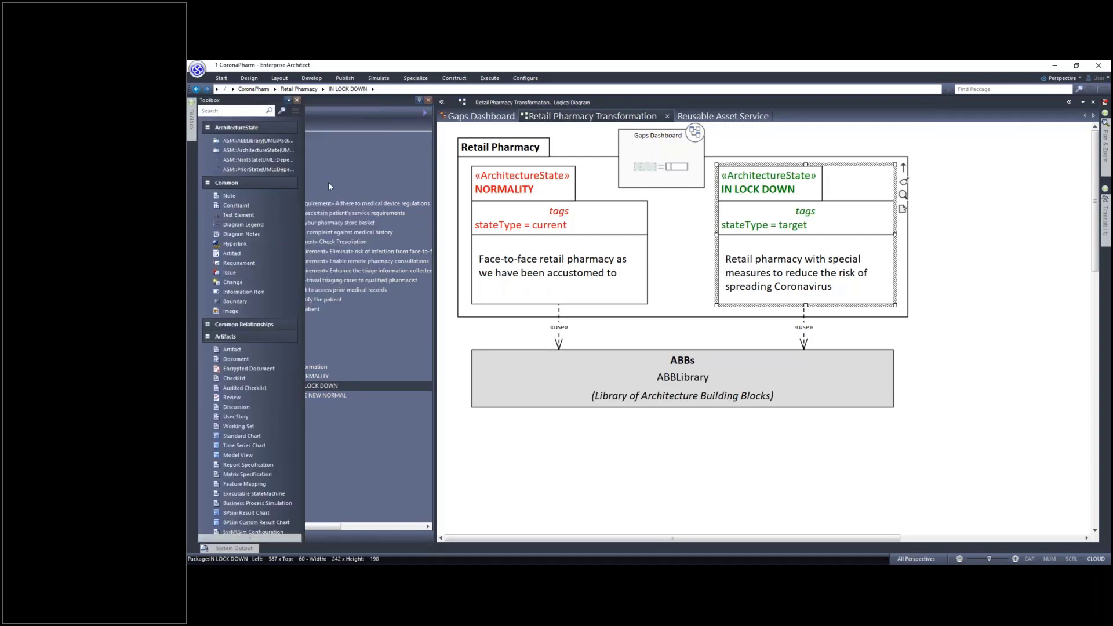
left_click(274, 169)
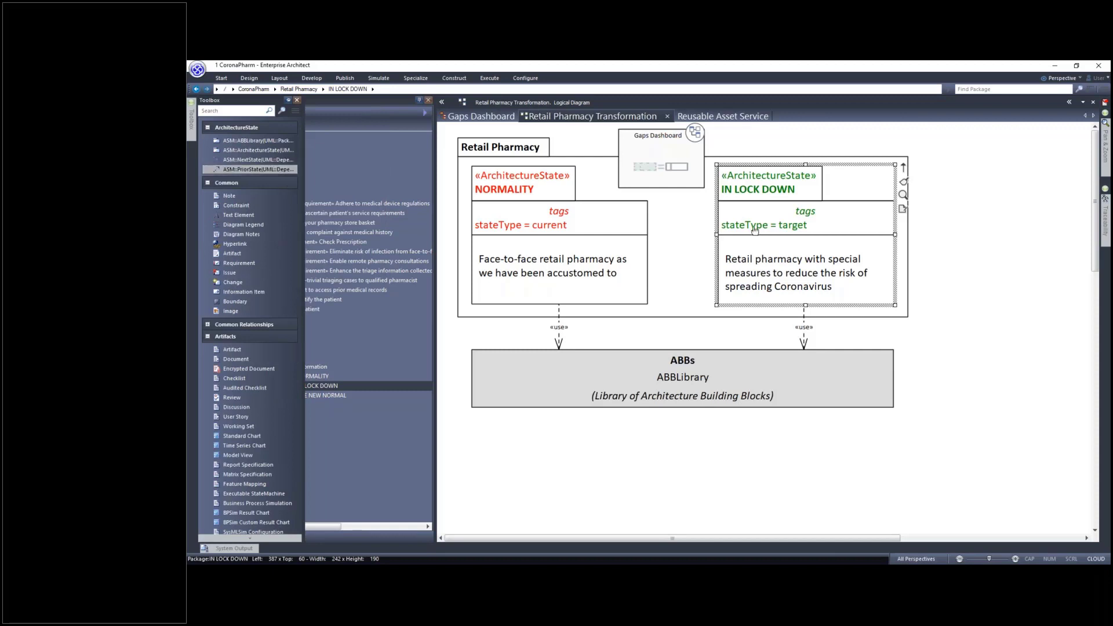
left_click_drag(761, 241, 670, 256)
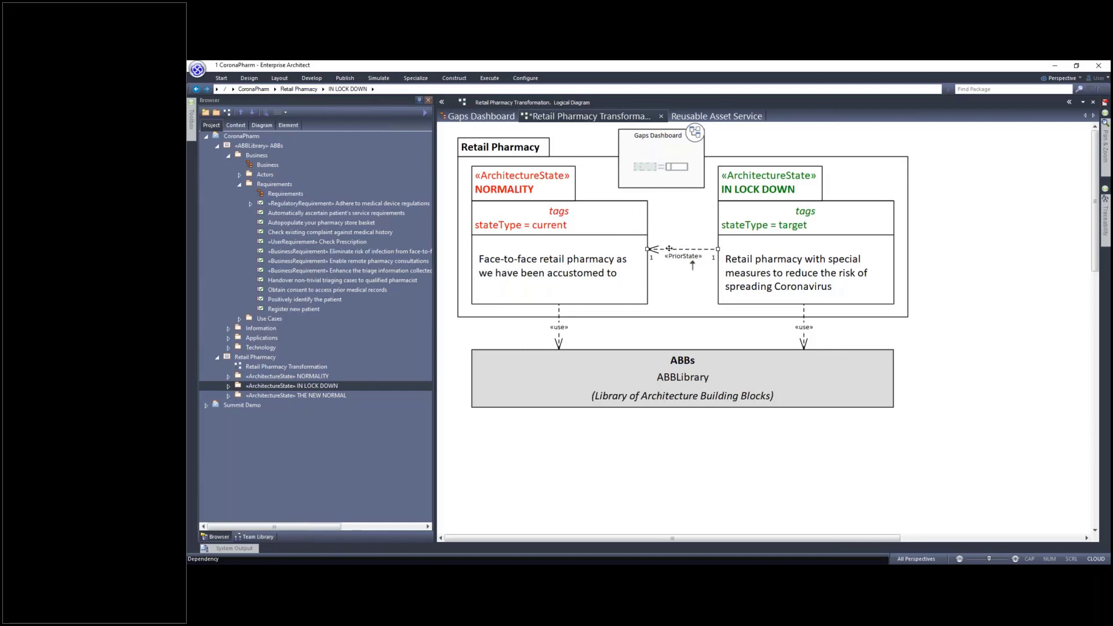
Examine the Model Health issues on the Health Dashboard, reached through the Gaps Dashboard, and open the ABBs with relationships check.
double_click(648, 156)
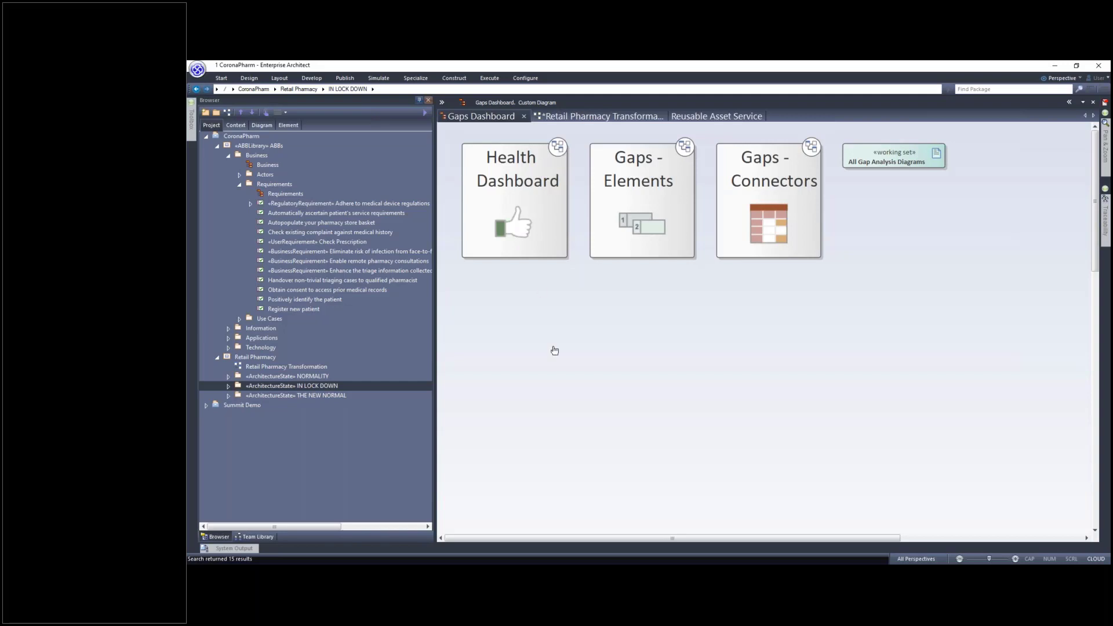
double_click(537, 183)
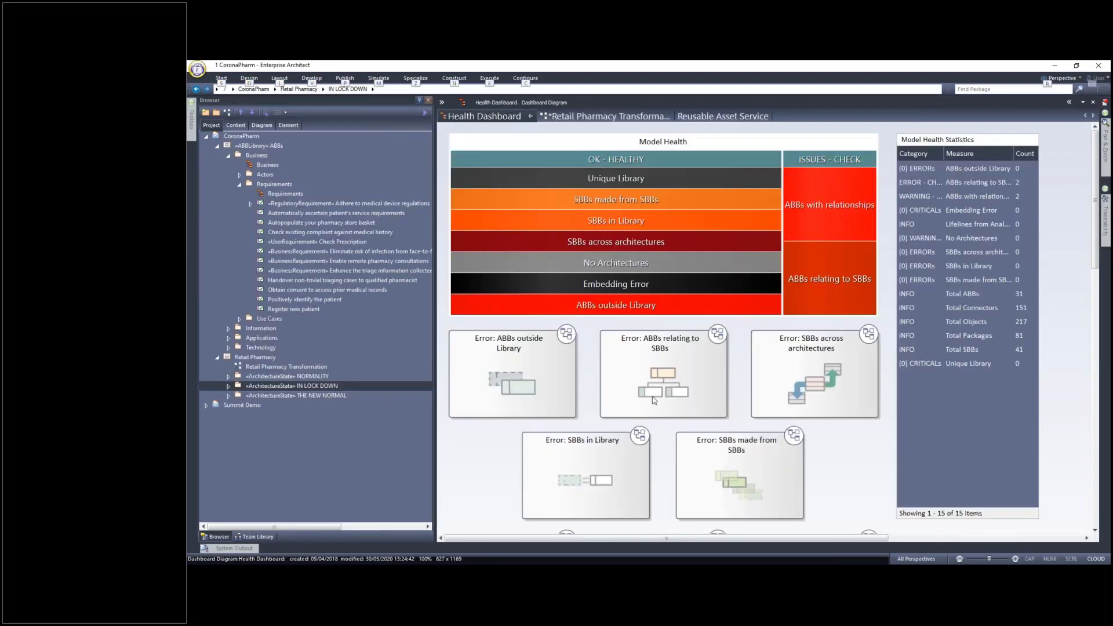
left_click(858, 211)
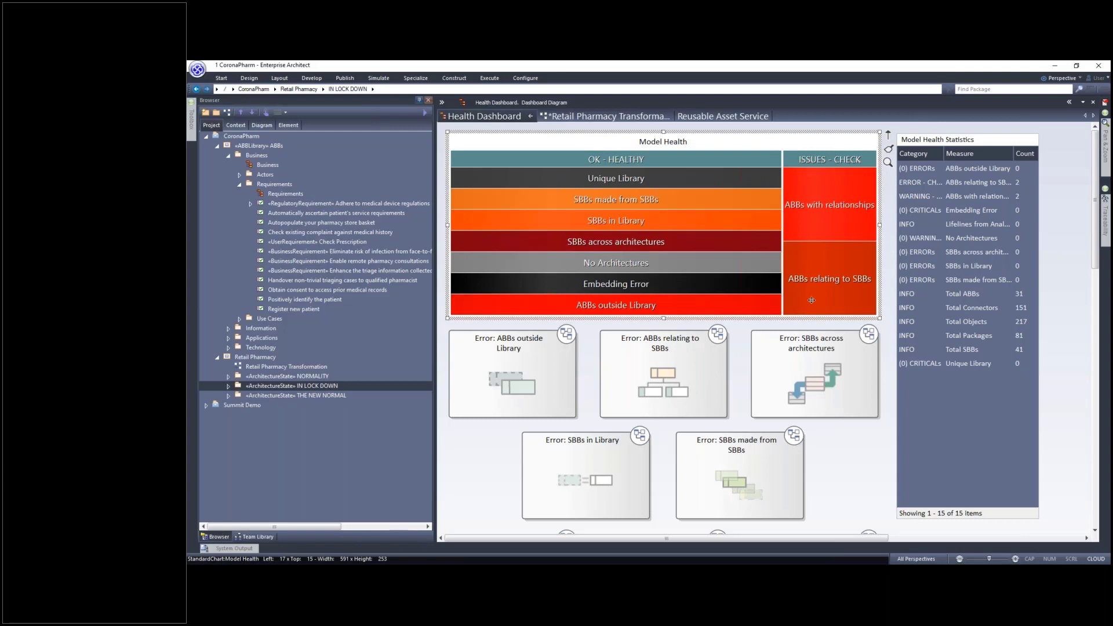
scroll(811, 300, "down", 3)
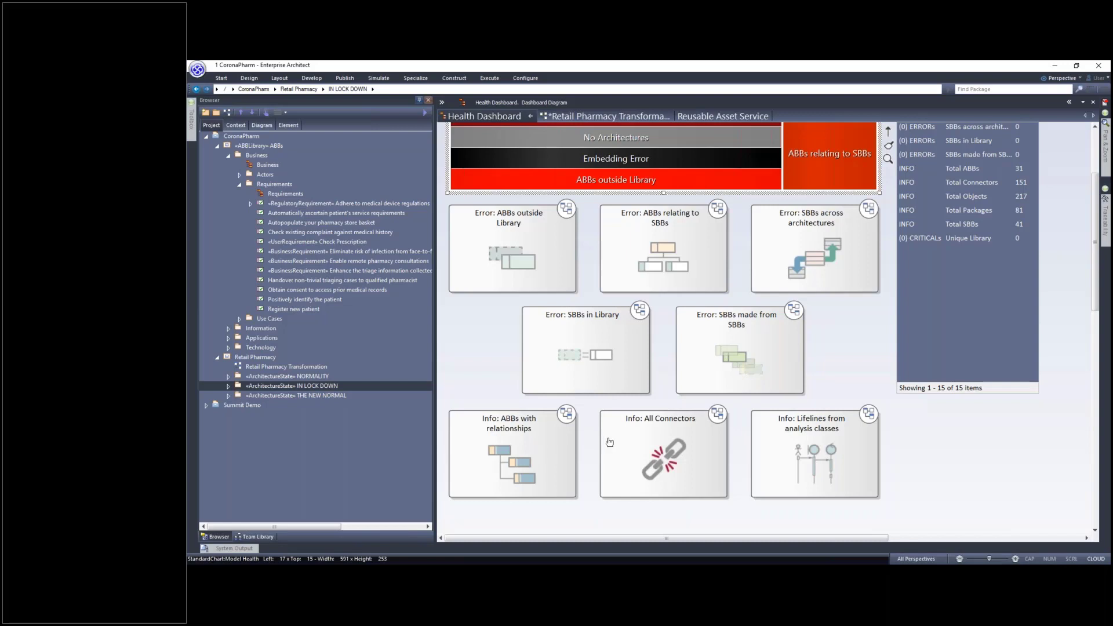
left_click(569, 419)
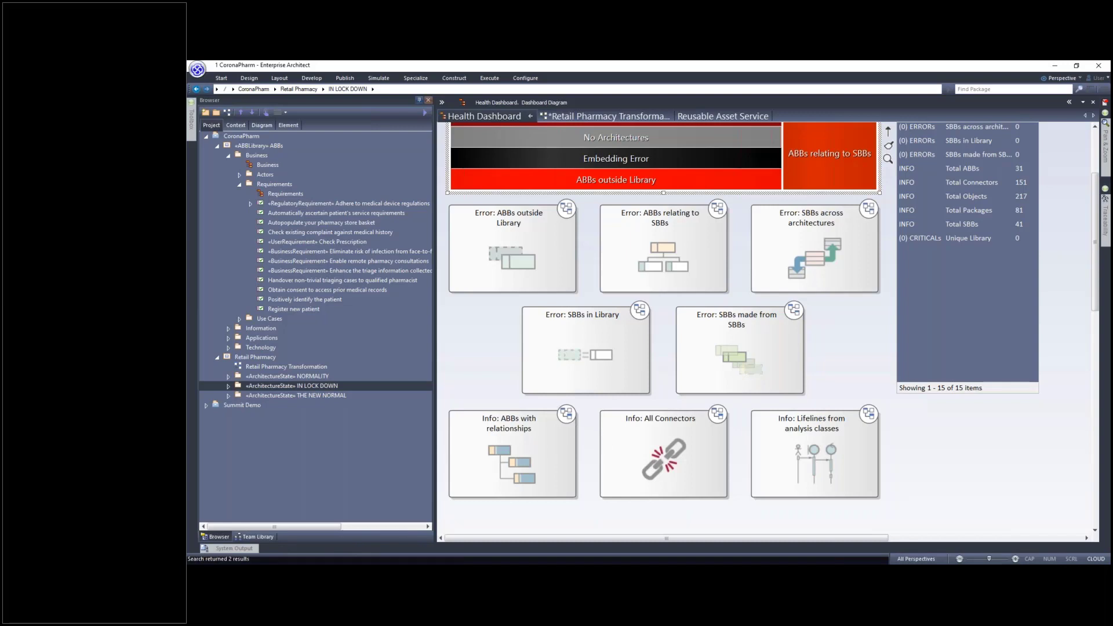